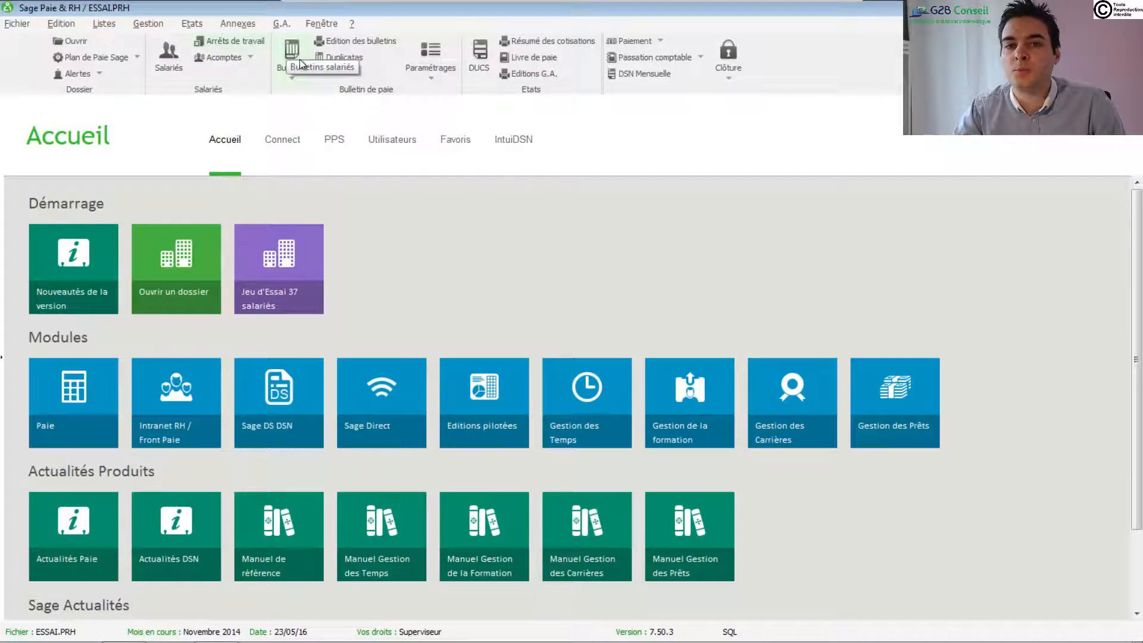
- Hide the toolbar (Barre d'outils) and display it again
{"action": "left_click", "coordinate": [324, 27]}
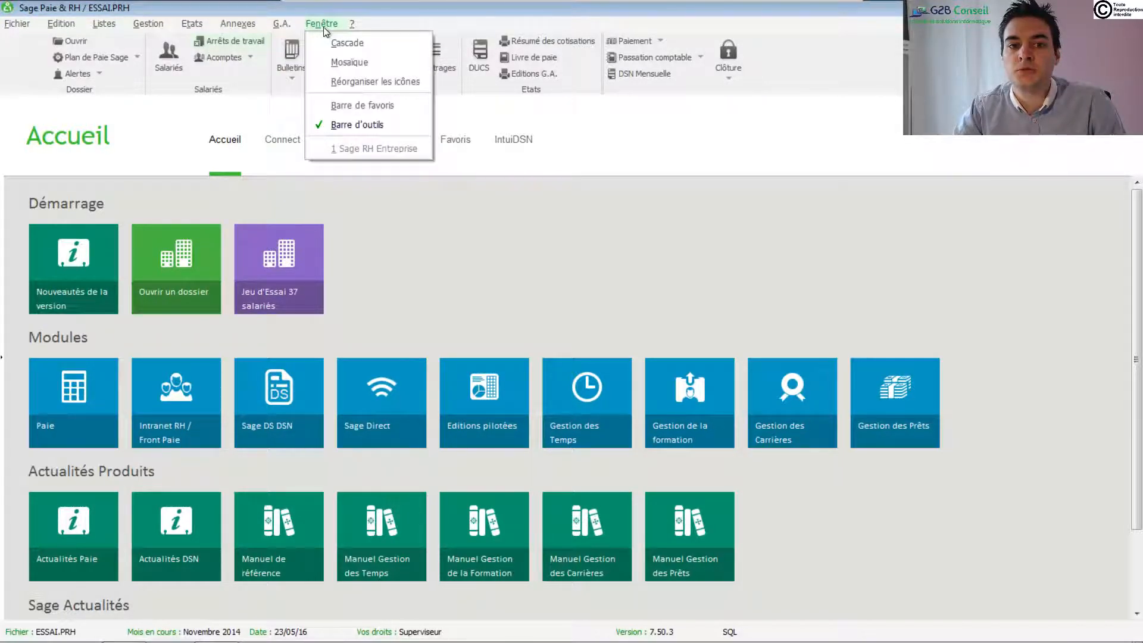
{"action": "left_click", "coordinate": [374, 131]}
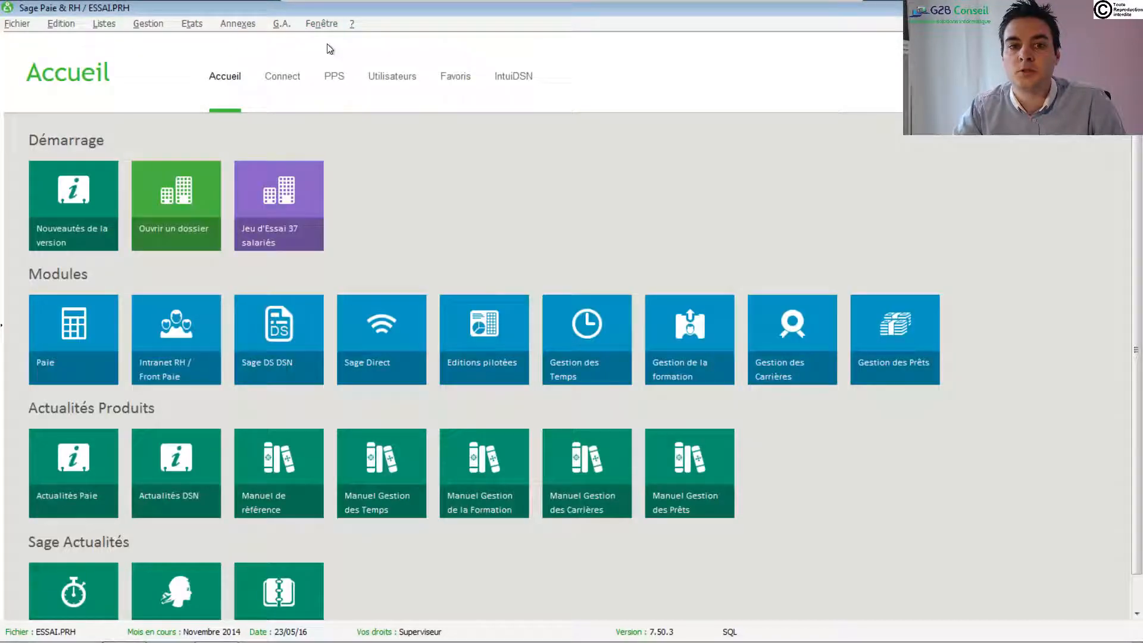
{"action": "left_click", "coordinate": [322, 25]}
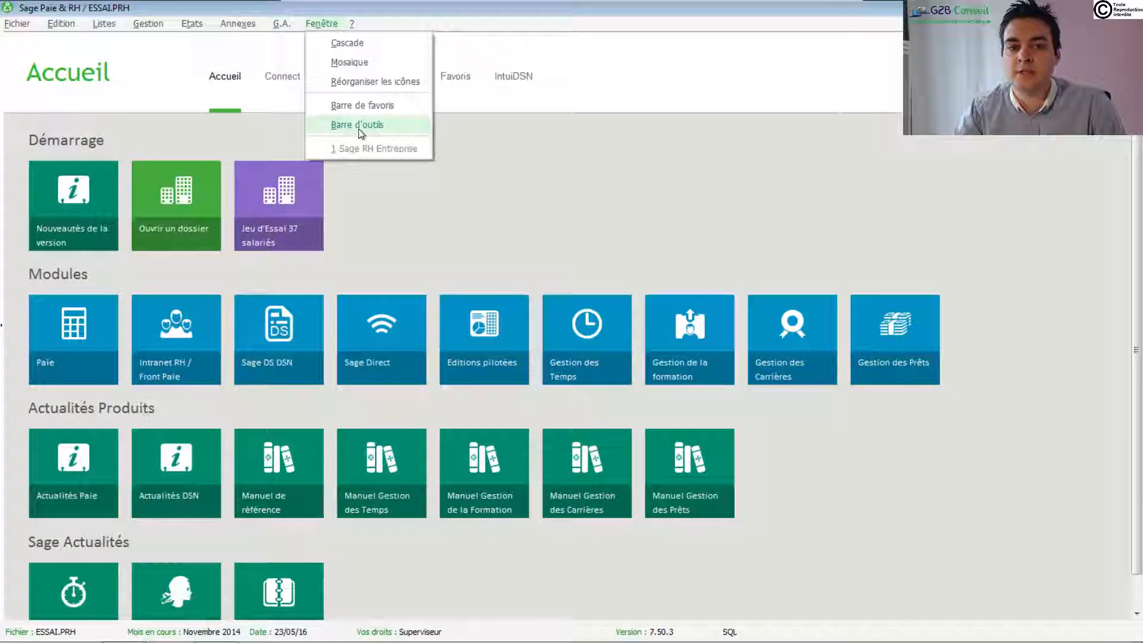
{"action": "left_click", "coordinate": [352, 133]}
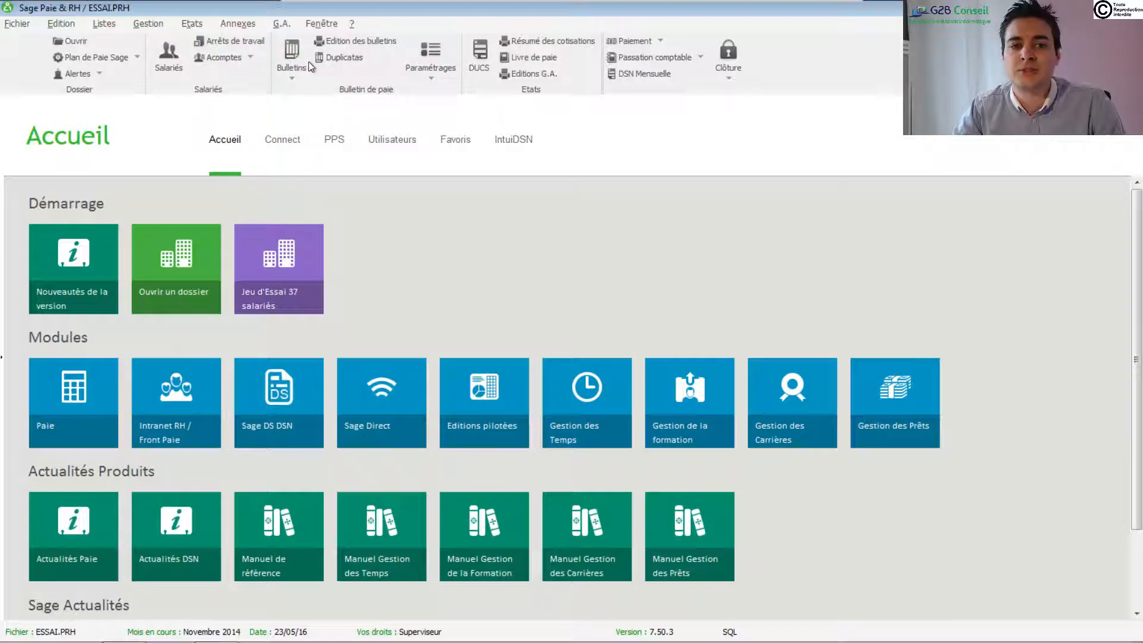
{"action": "left_click", "coordinate": [147, 24]}
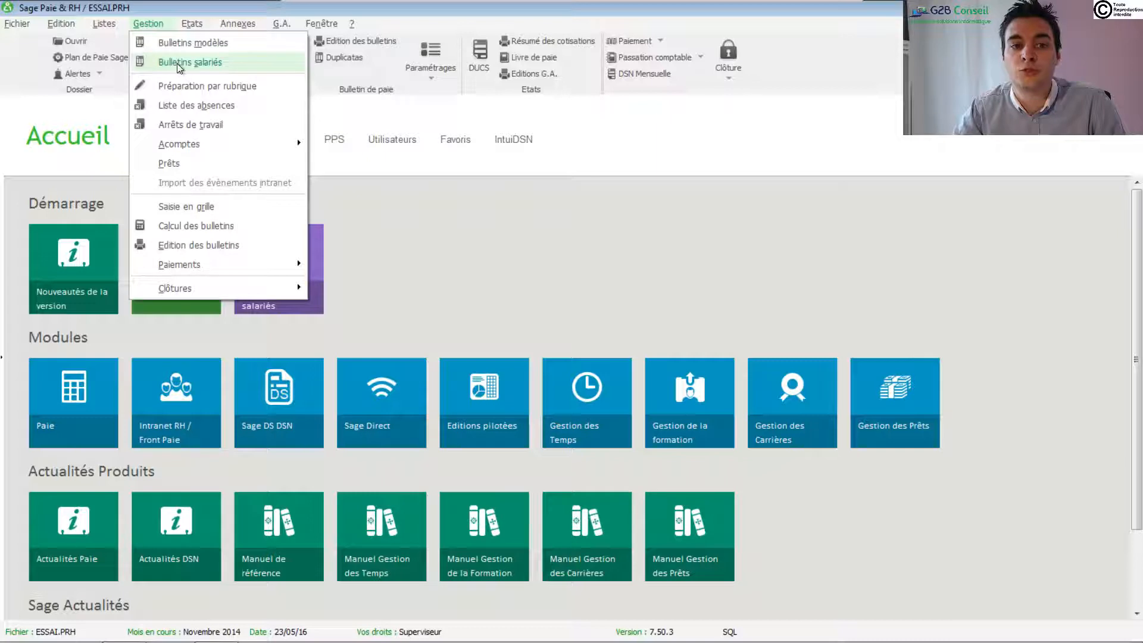
{"action": "mouse_move", "coordinate": [10, 28]}
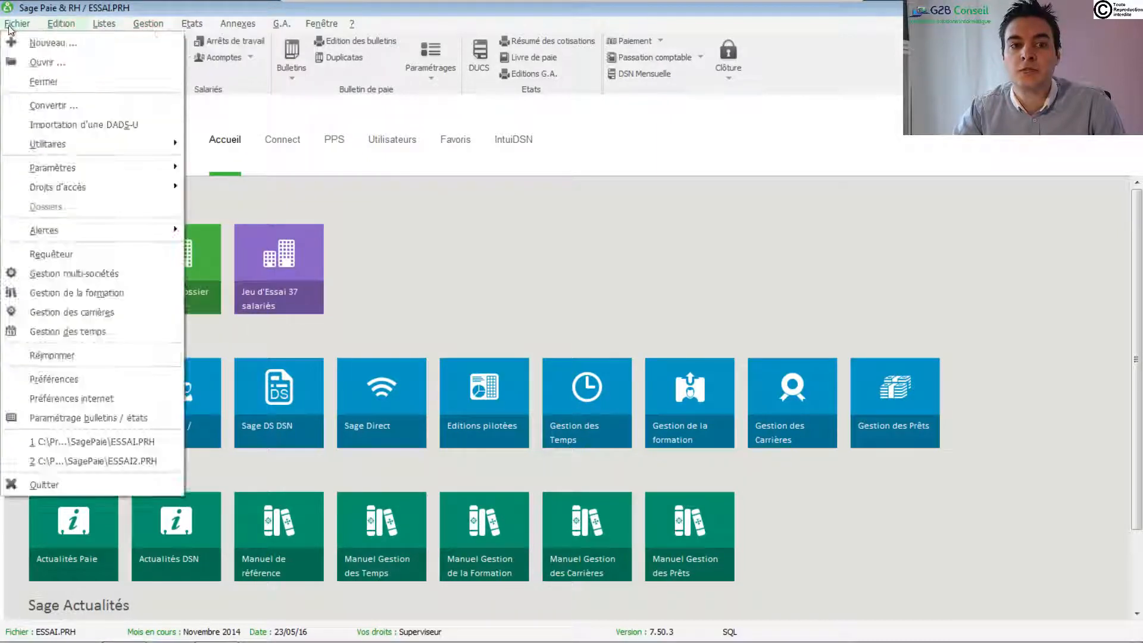
{"action": "mouse_move", "coordinate": [330, 31]}
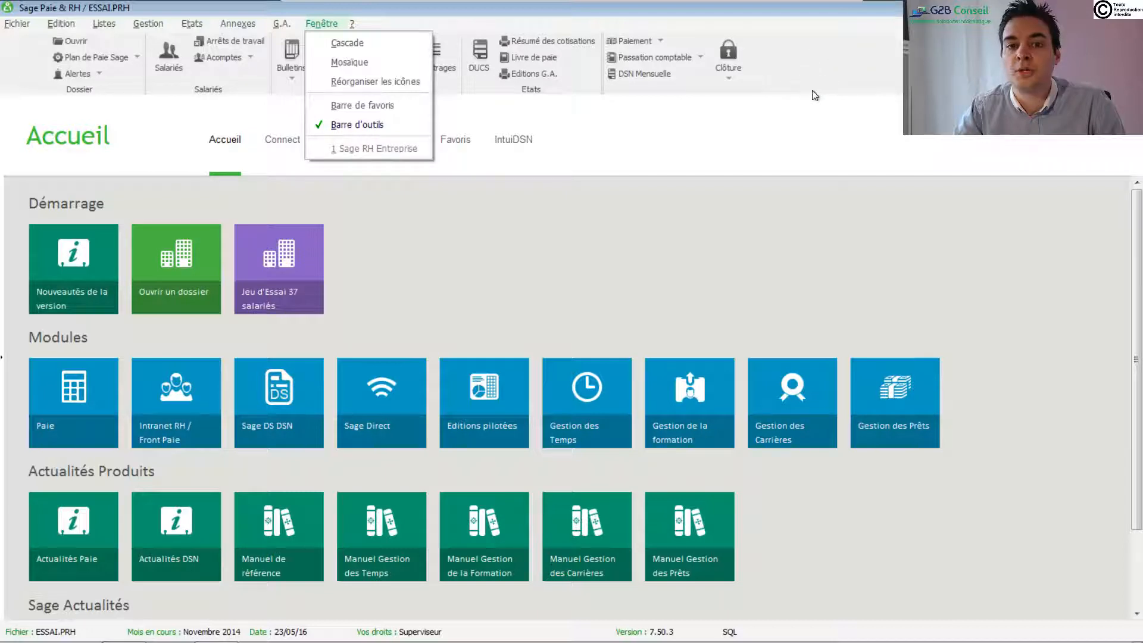
{"action": "left_click", "coordinate": [575, 276]}
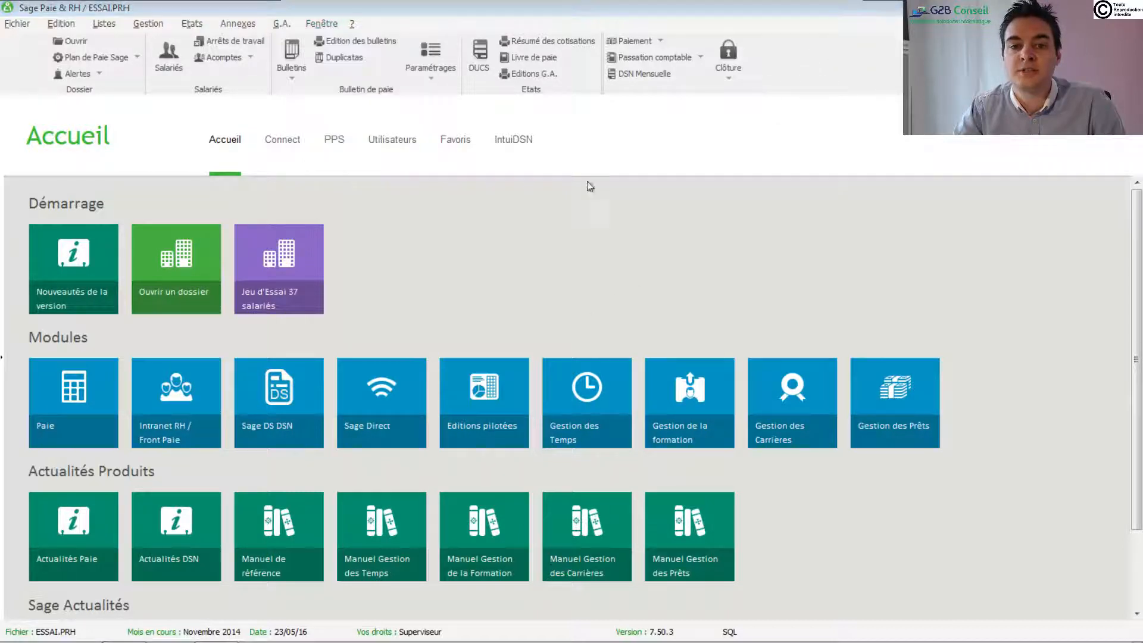
- Open the employee payslip list (Bulletins salariés) at full size and sort it by Etat paie
{"action": "left_click", "coordinate": [292, 51]}
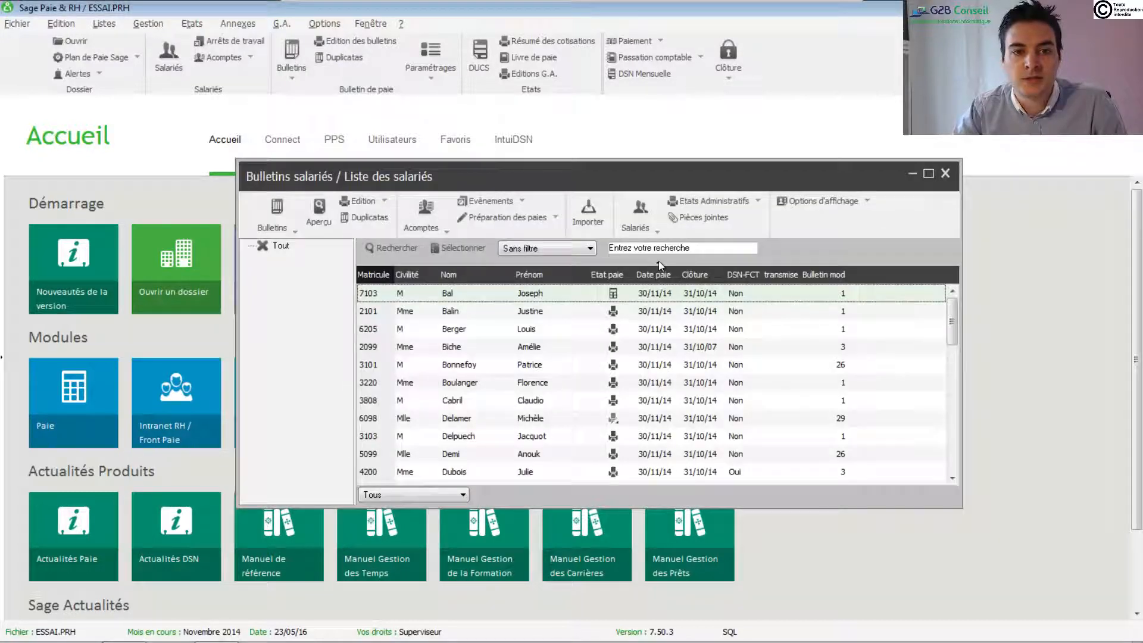
{"action": "left_click", "coordinate": [929, 175]}
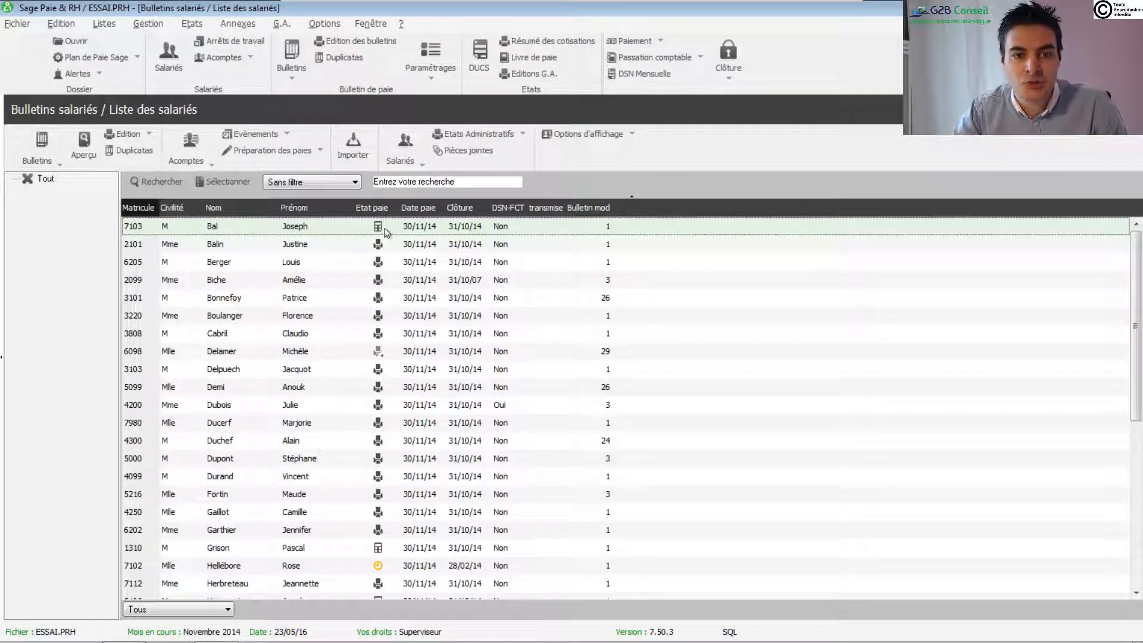
{"action": "left_click", "coordinate": [378, 210]}
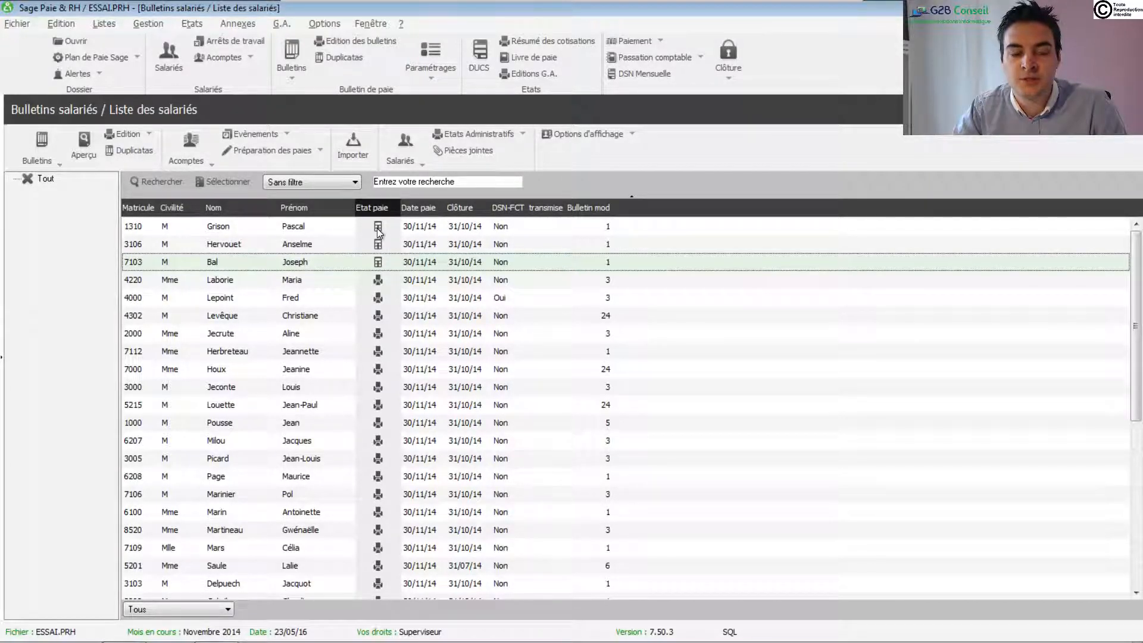
- Preview the payslip of the first employee in the list without saving a file, validate it, and re-sort the list by Etat paie
{"action": "double_click", "coordinate": [377, 227]}
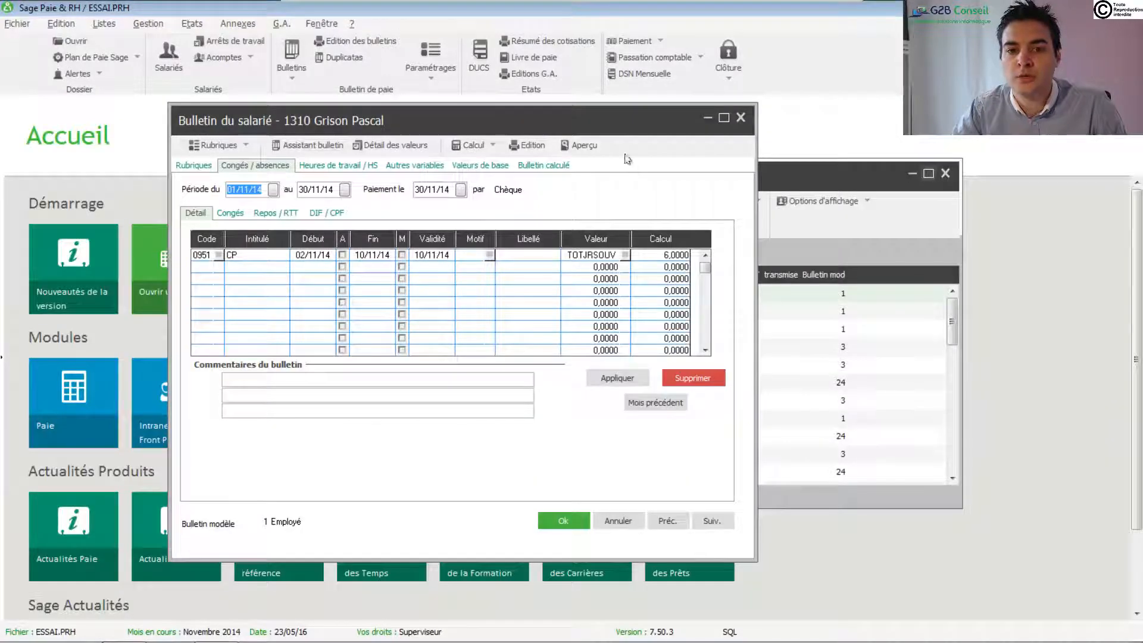
{"action": "left_click", "coordinate": [582, 148]}
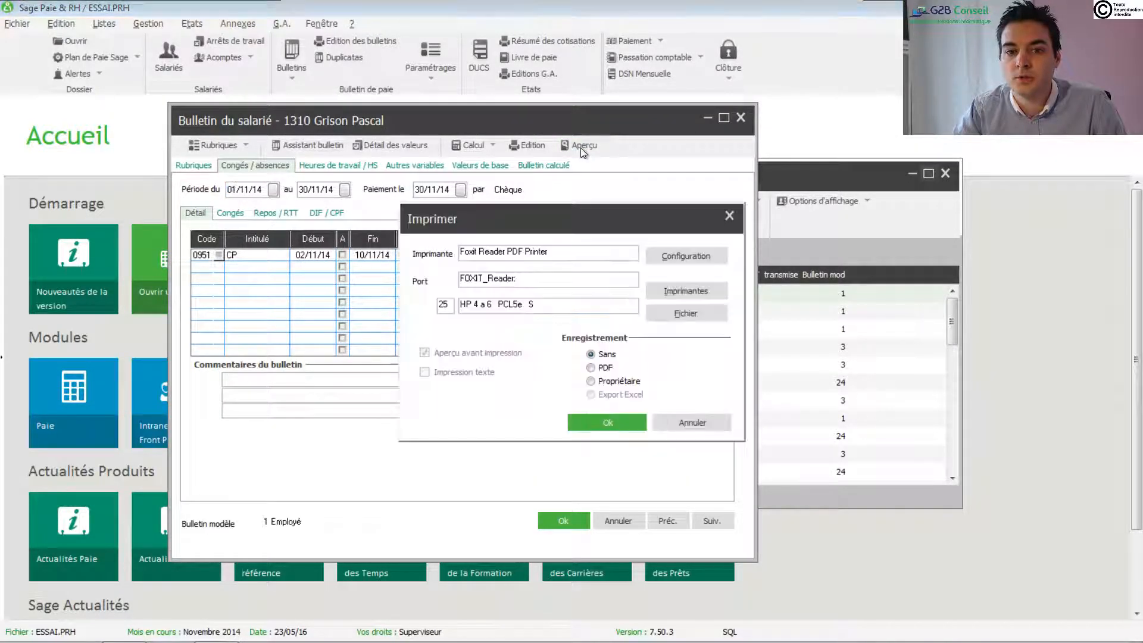
{"action": "left_click", "coordinate": [614, 422]}
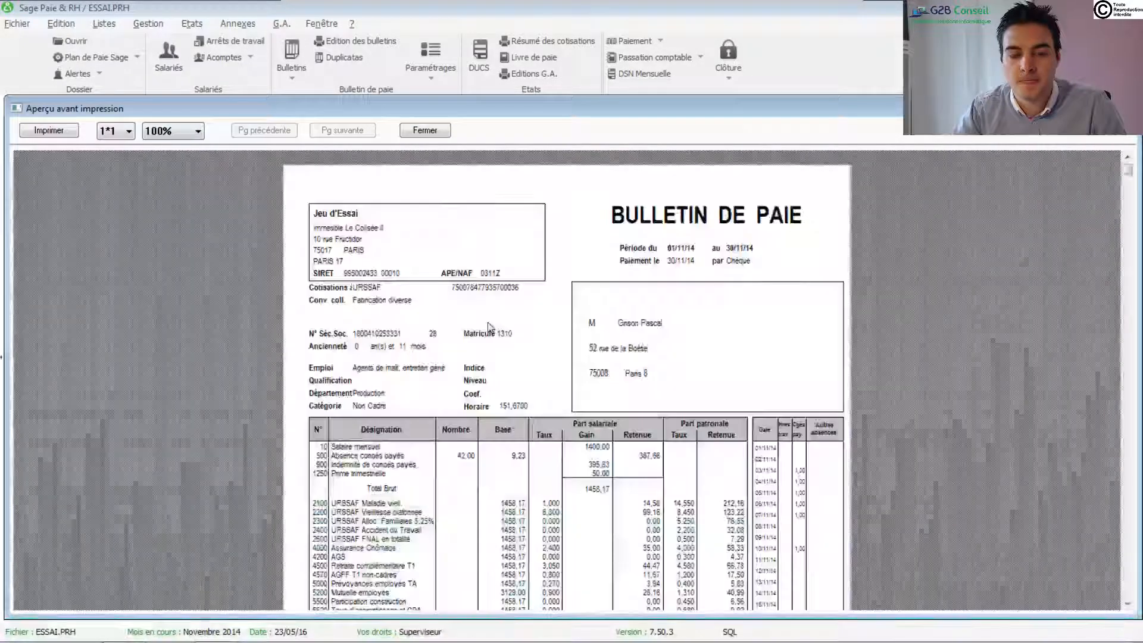
{"action": "left_click", "coordinate": [424, 129]}
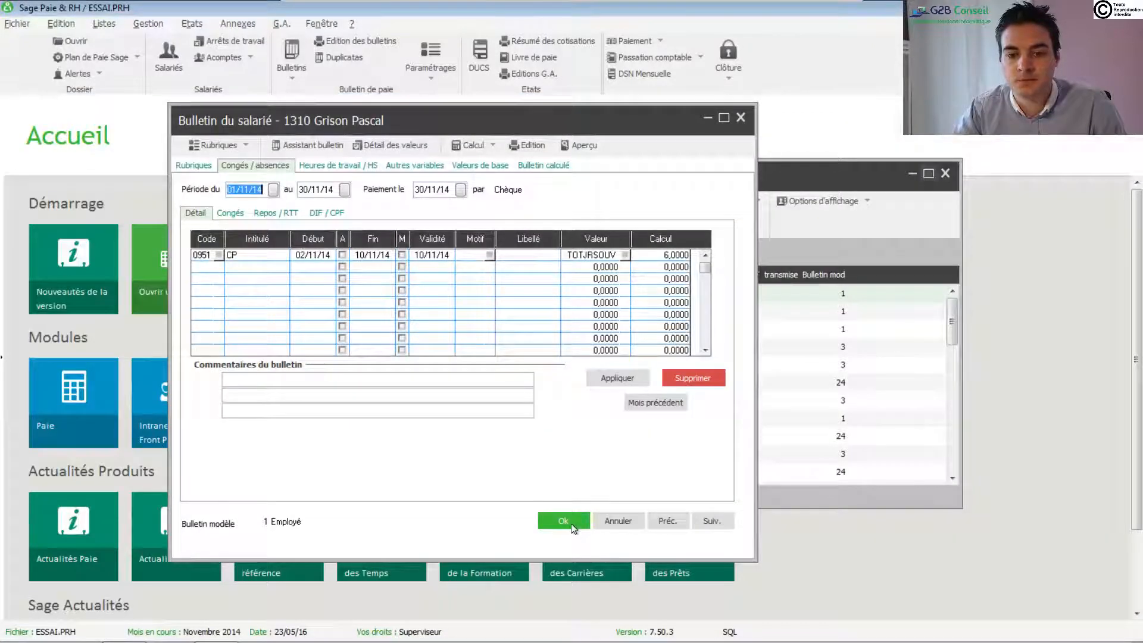
{"action": "left_click", "coordinate": [576, 526]}
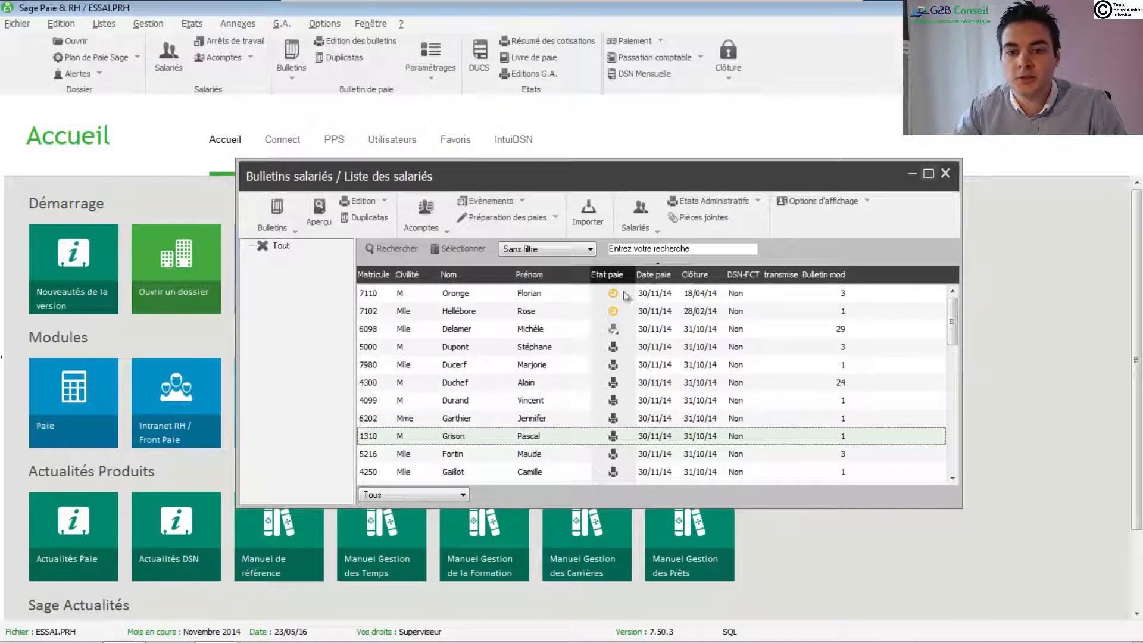
{"action": "left_click", "coordinate": [607, 275]}
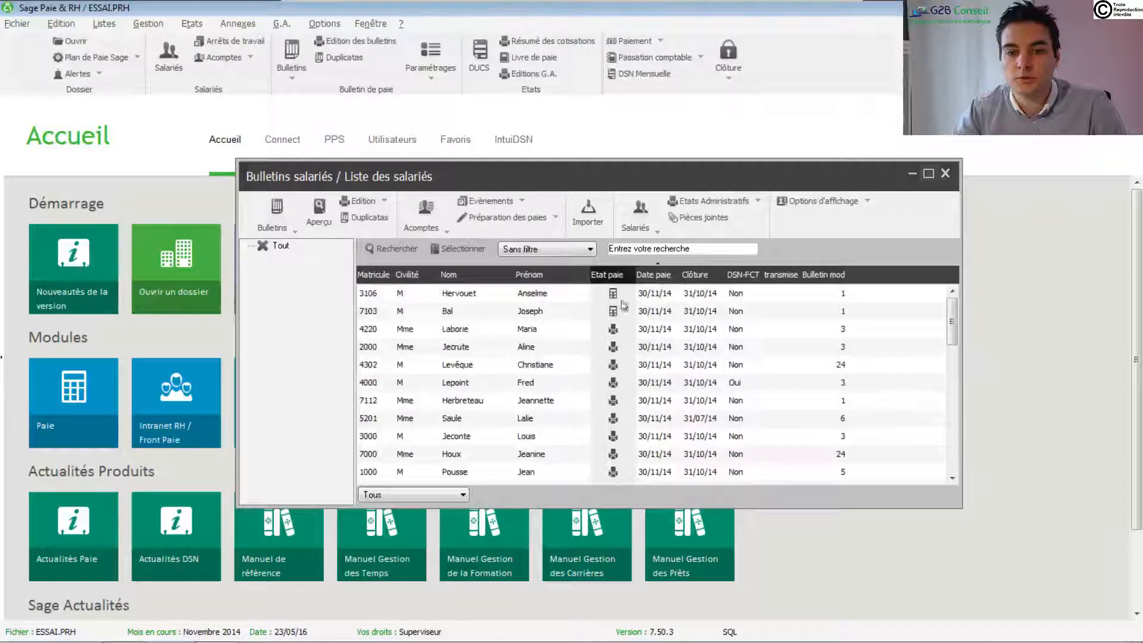
- Set up a batch payslip edition (Edition des bulletins) with a pay period common to all employees and payment date 30/11/14
{"action": "left_click", "coordinate": [145, 23]}
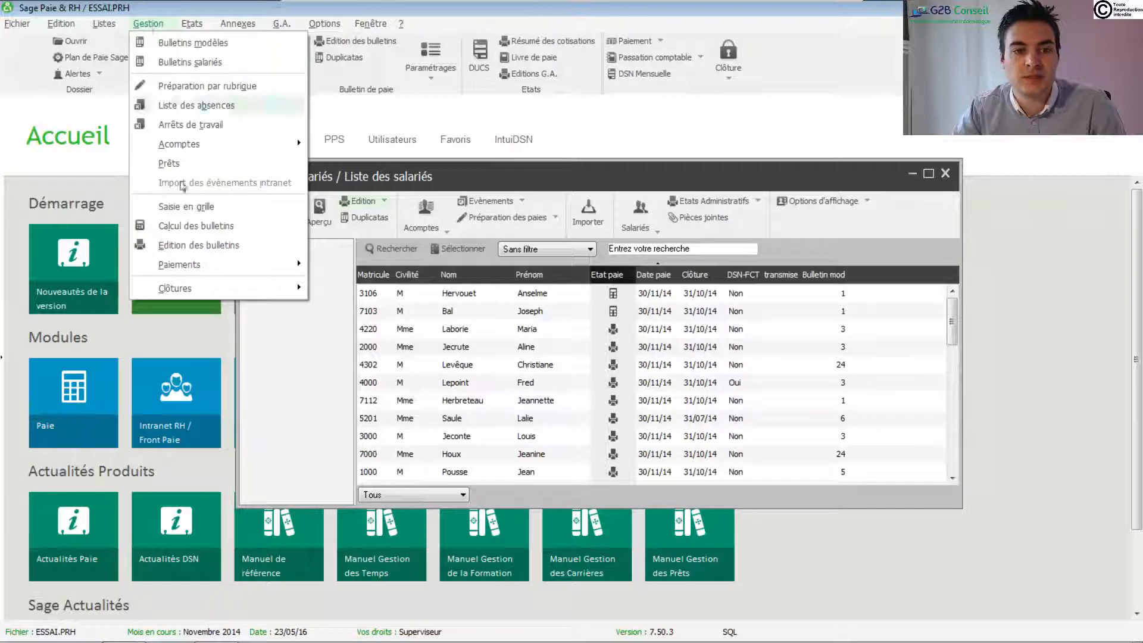
{"action": "left_click", "coordinate": [217, 244]}
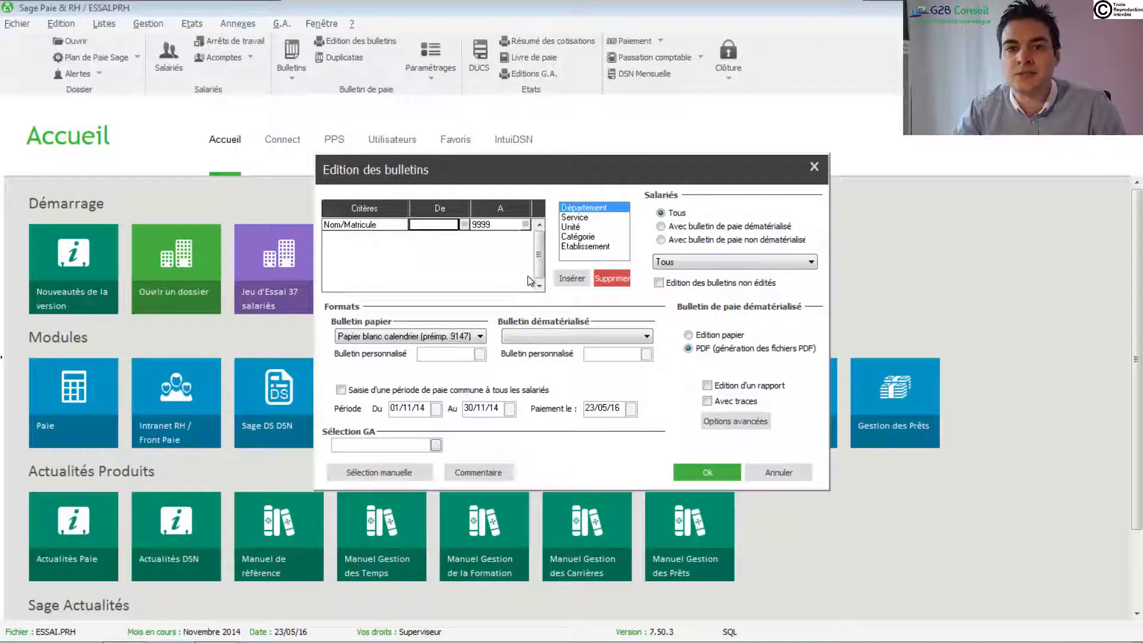
{"action": "left_click", "coordinate": [342, 391]}
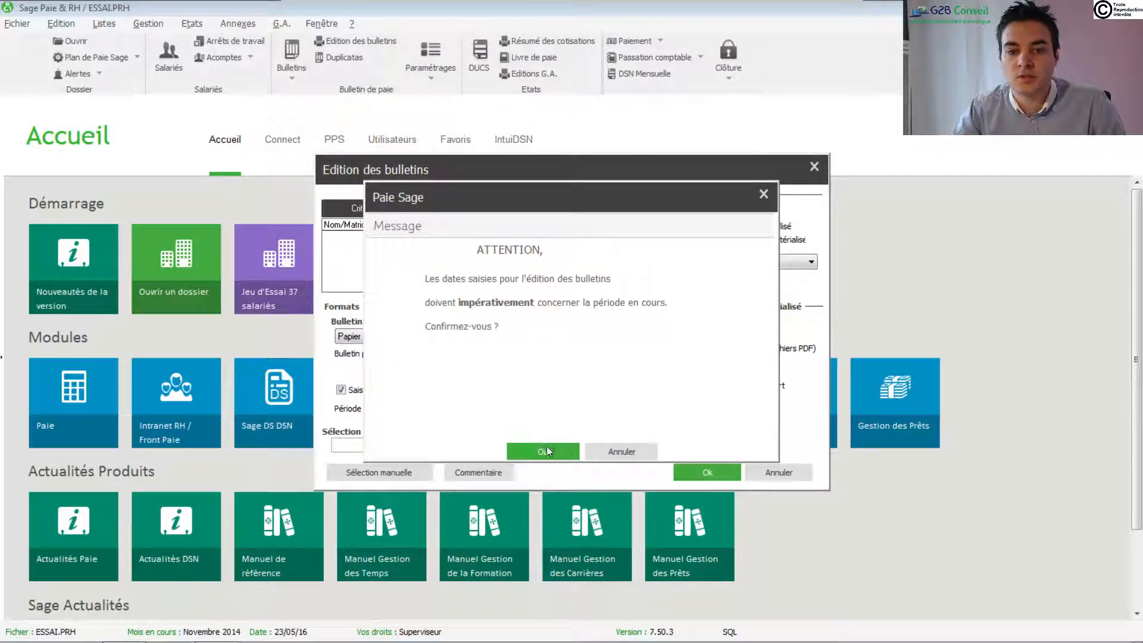
{"action": "left_click", "coordinate": [547, 446]}
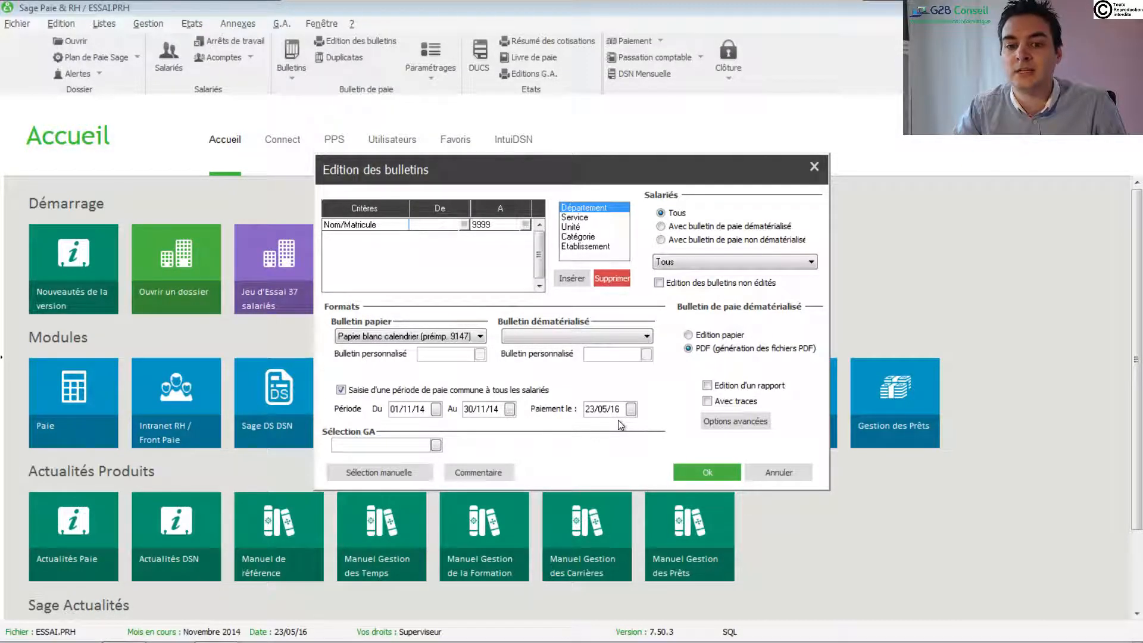
{"action": "left_click_drag", "start_coordinate": [586, 409], "coordinate": [653, 434]}
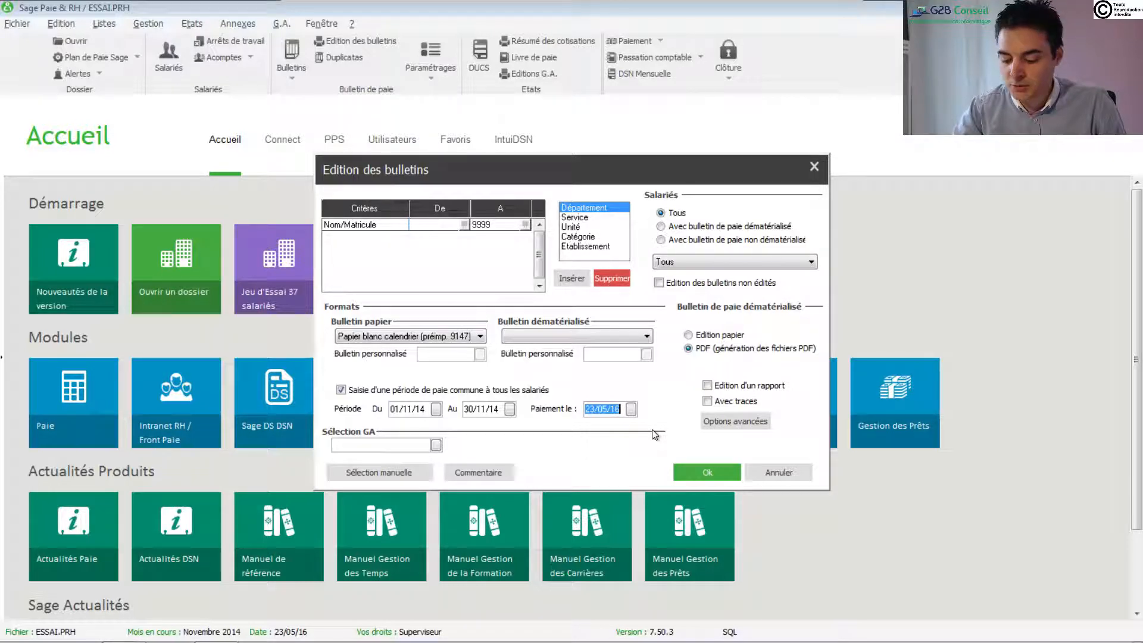
{"action": "type", "text": "30/1"}
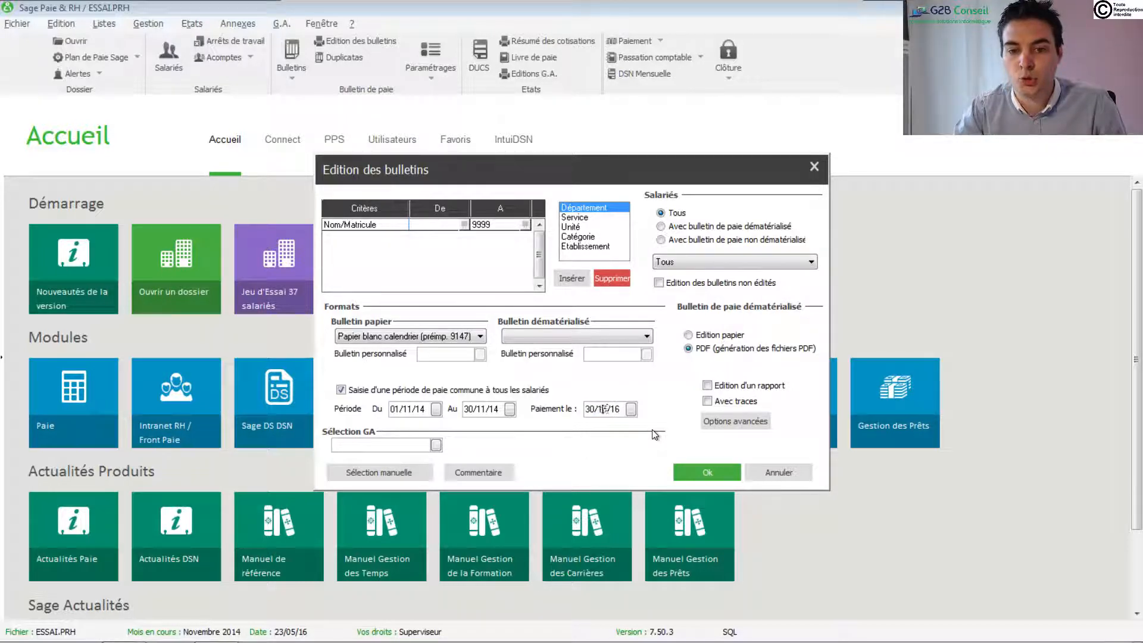
{"action": "type", "text": "1/14"}
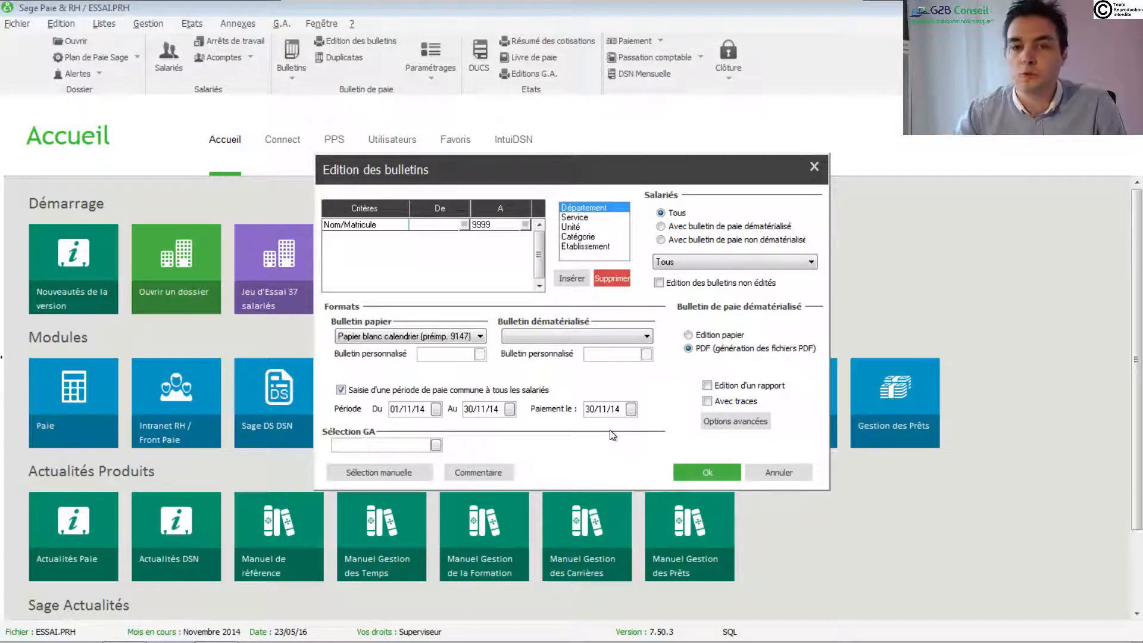
- Run the batch payslip edition as a print preview with Enregistrement set to Sans, and close the preview
{"action": "left_click", "coordinate": [708, 472]}
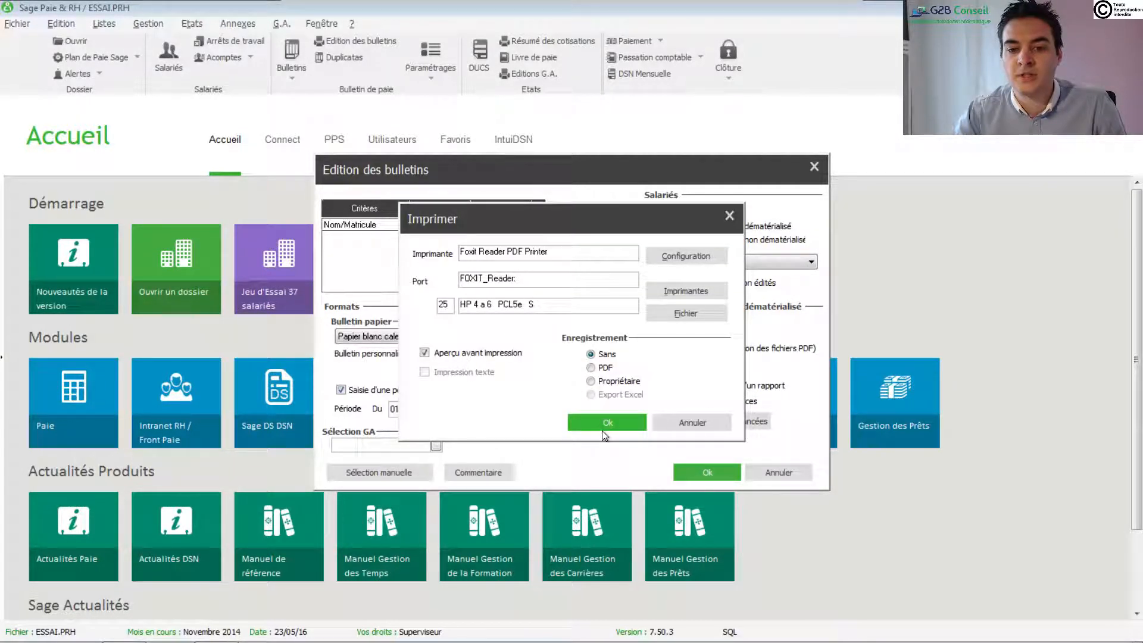
{"action": "left_click", "coordinate": [605, 421]}
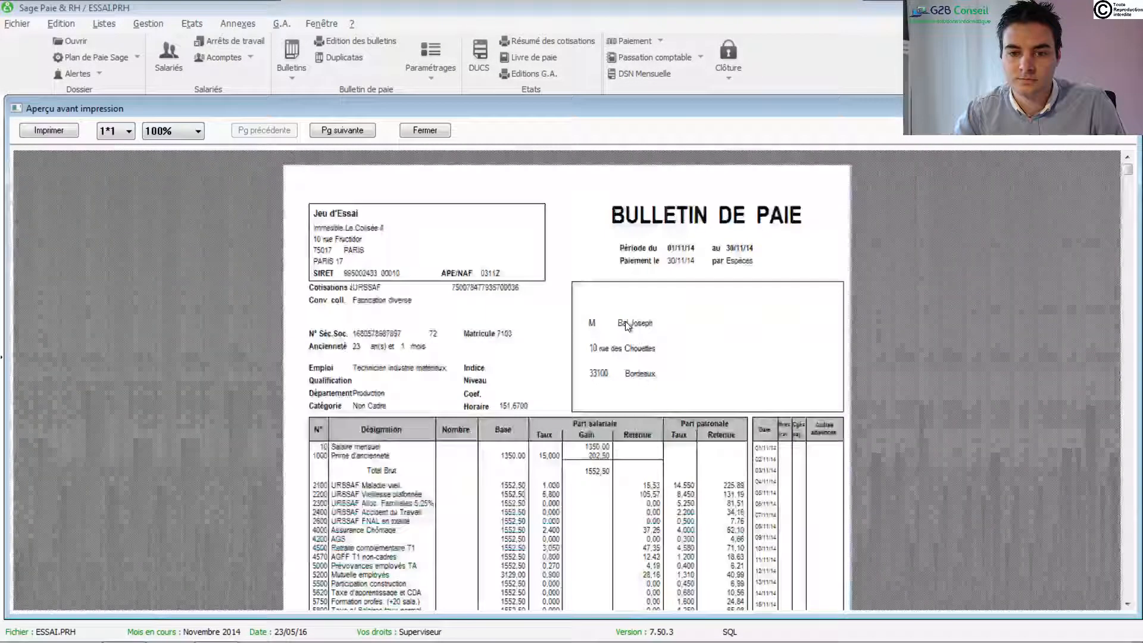
{"action": "left_click", "coordinate": [425, 130]}
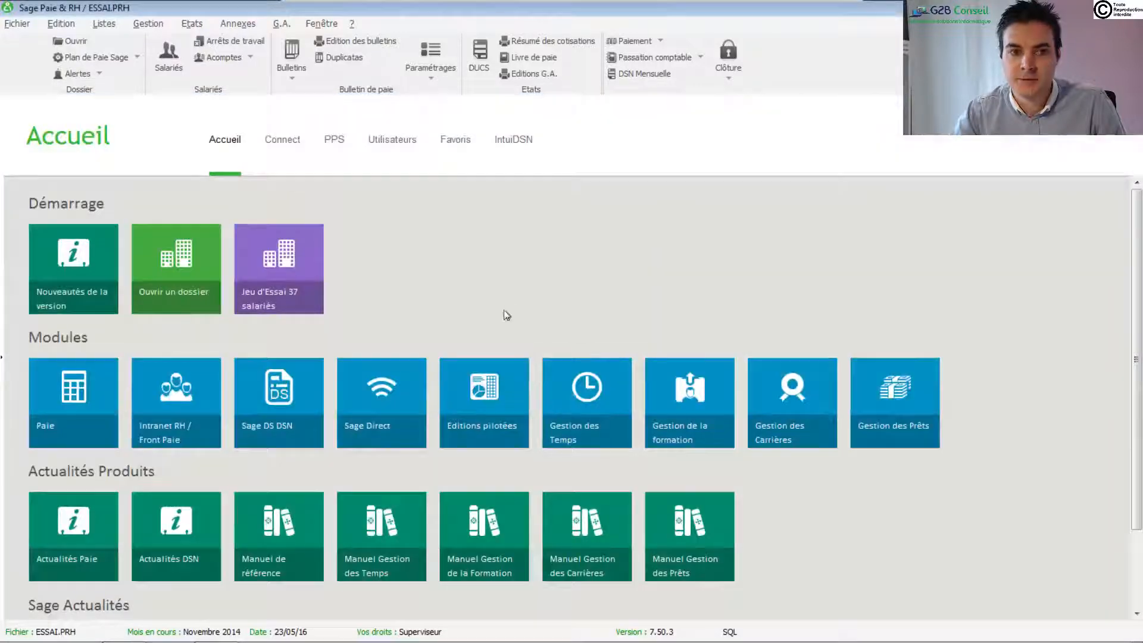
- Check the Etat paie column for all employees in the payslip list and close the list
{"action": "left_click", "coordinate": [298, 70]}
{"action": "mouse_move", "coordinate": [953, 317]}
{"action": "left_mouse_down"}
{"action": "mouse_move", "coordinate": [942, 363]}
{"action": "mouse_move", "coordinate": [950, 450]}
{"action": "mouse_move", "coordinate": [952, 295]}
{"action": "left_mouse_up"}
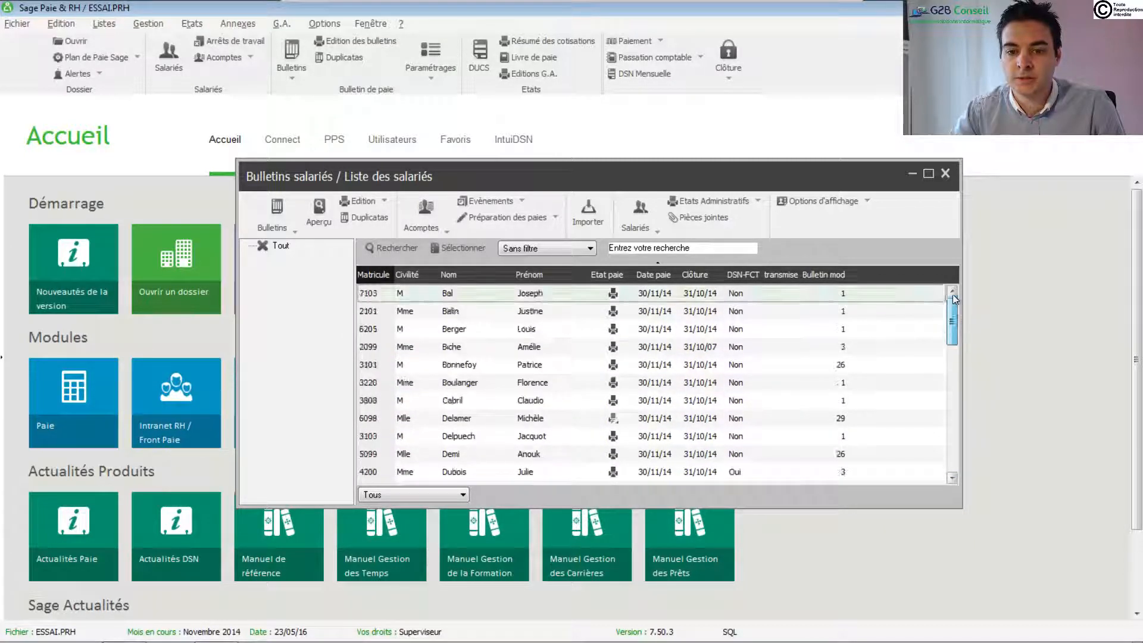
{"action": "left_click", "coordinate": [946, 173]}
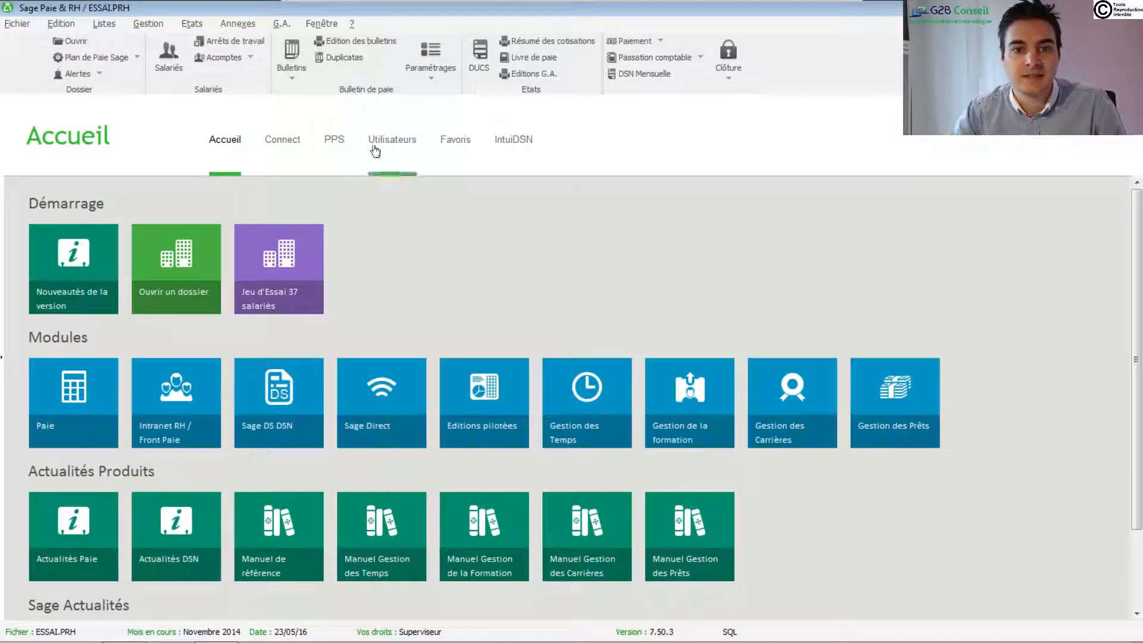
- Add an Etablissement criterion to the Livre de paie report, with both Tot and Rup enabled for it
{"action": "left_click", "coordinate": [527, 57]}
{"action": "left_click_drag", "start_coordinate": [598, 190], "coordinate": [506, 193]}
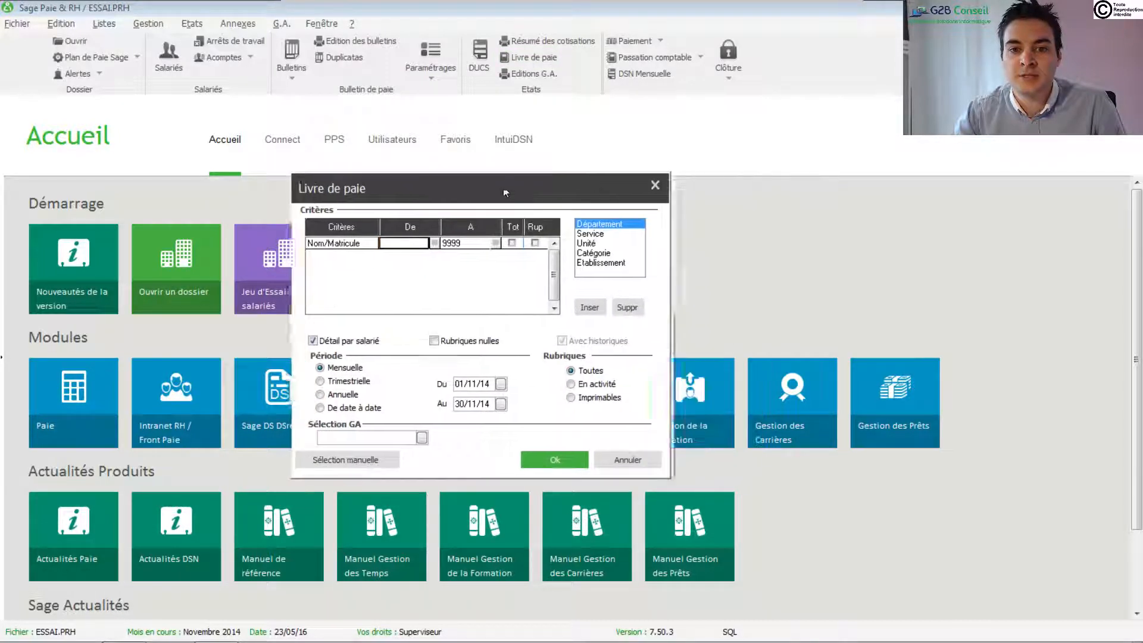
{"action": "left_click", "coordinate": [604, 265]}
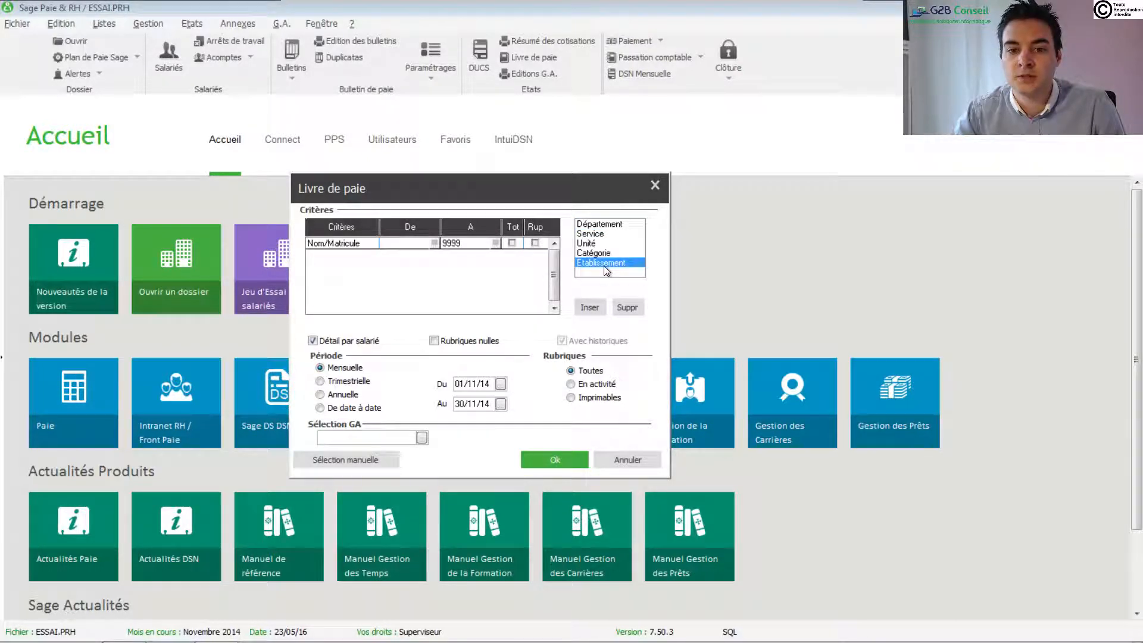
{"action": "left_click", "coordinate": [594, 308]}
{"action": "left_click", "coordinate": [592, 307]}
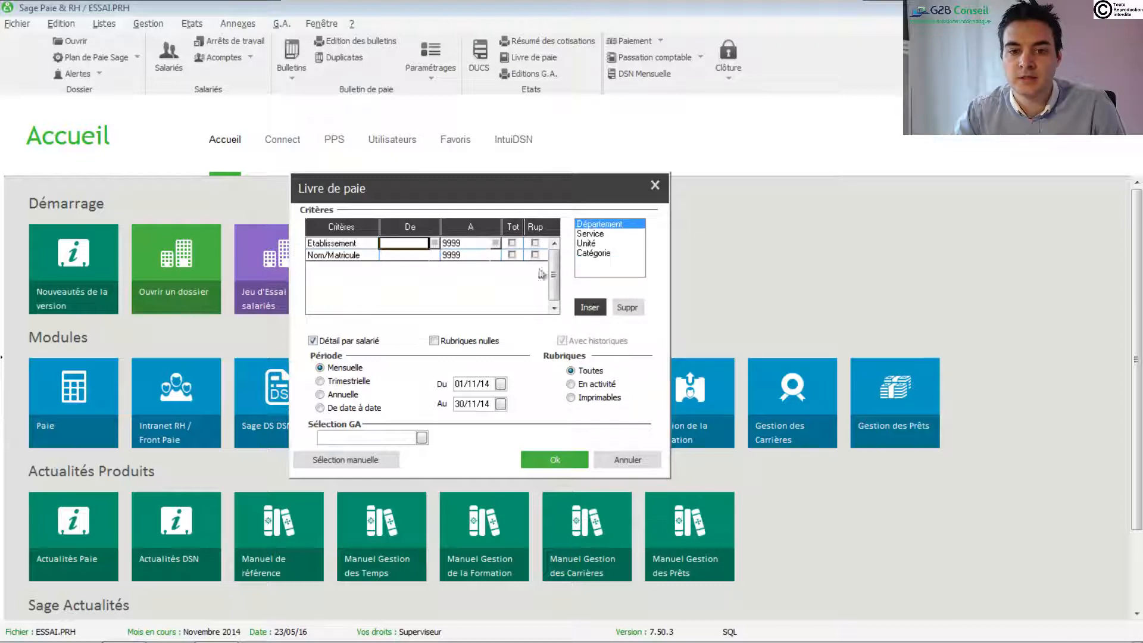
{"action": "left_click", "coordinate": [512, 244]}
{"action": "left_click", "coordinate": [533, 245]}
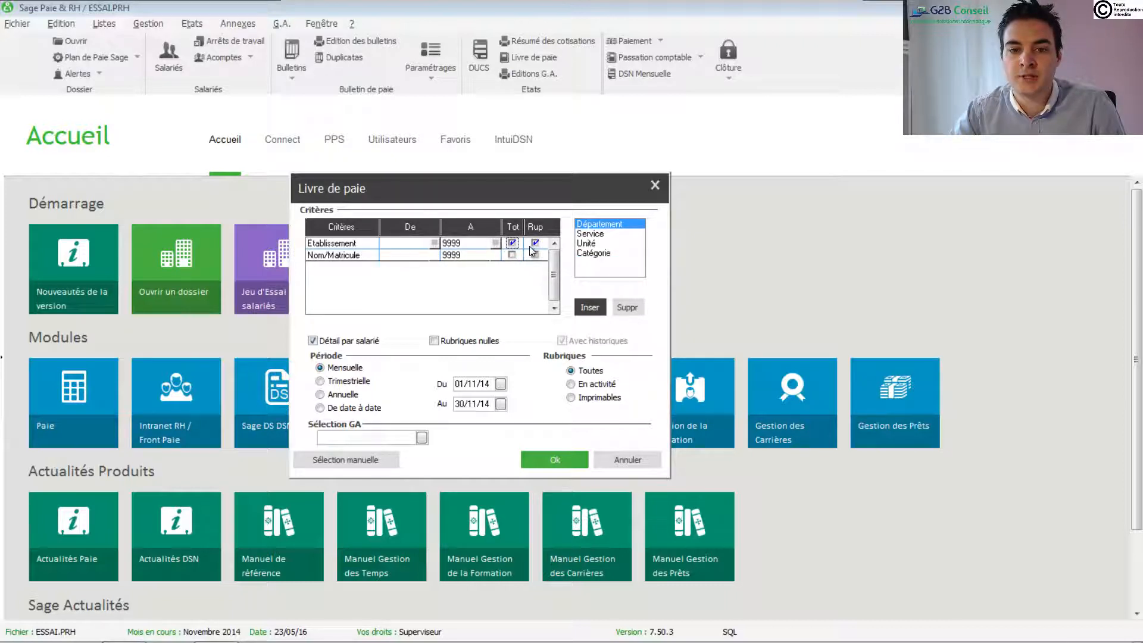
{"action": "key", "text": "ctrl"}
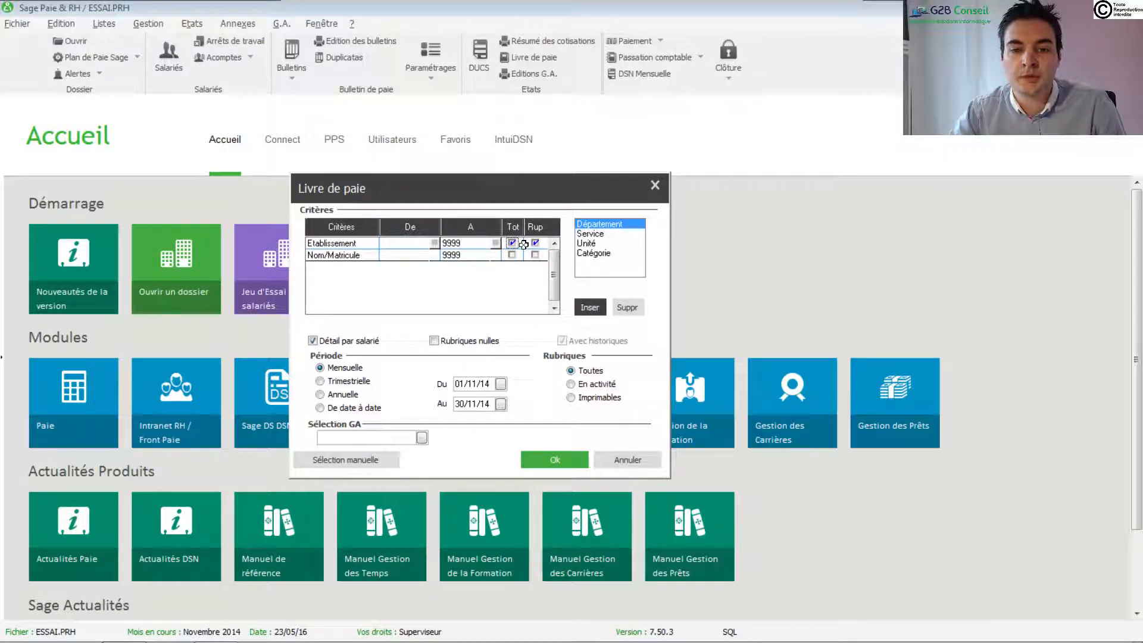
{"action": "left_click", "coordinate": [394, 244]}
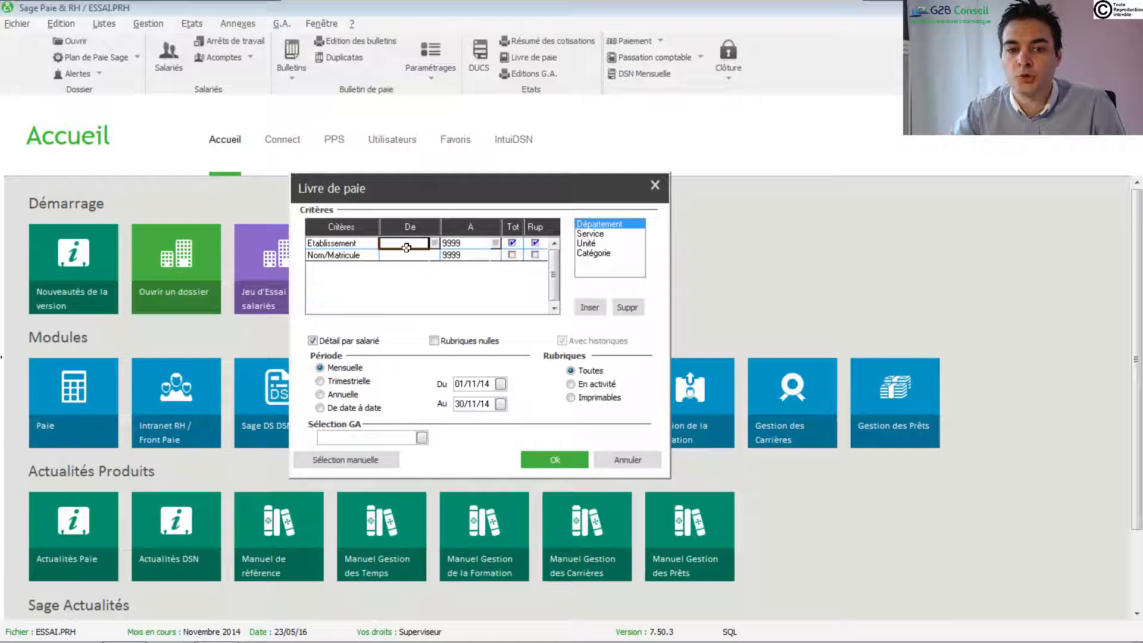
- Remove the Etablissement criterion from the Livre de paie report, leaving only Nom/Matricule
{"action": "left_click", "coordinate": [629, 309]}
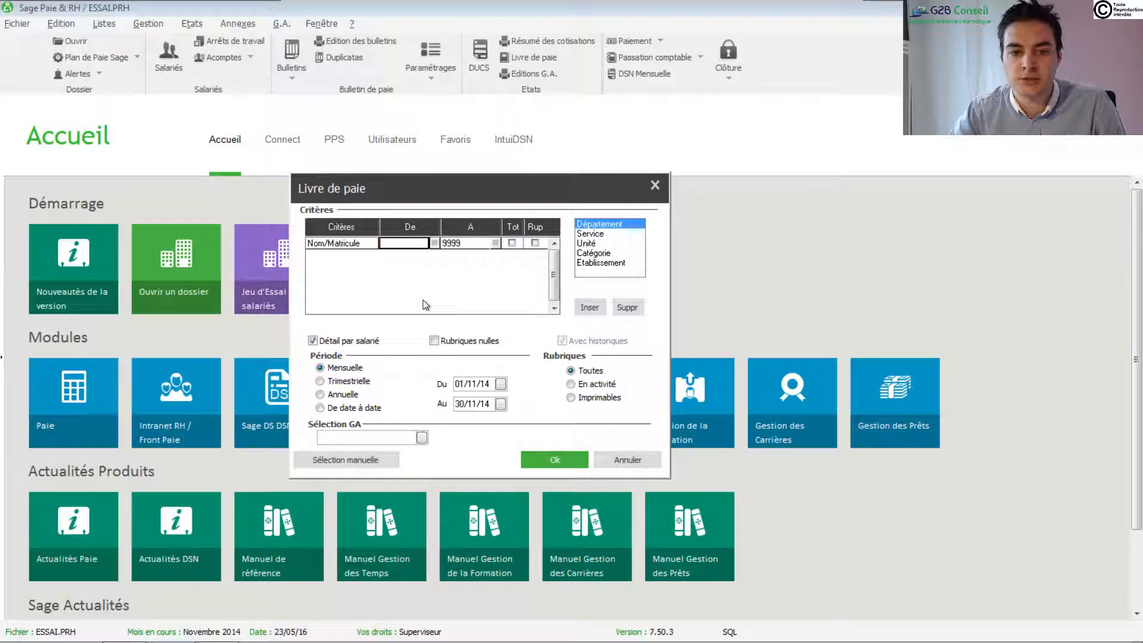
{"action": "key", "text": "ctrl"}
{"action": "key", "text": "ctrl"}
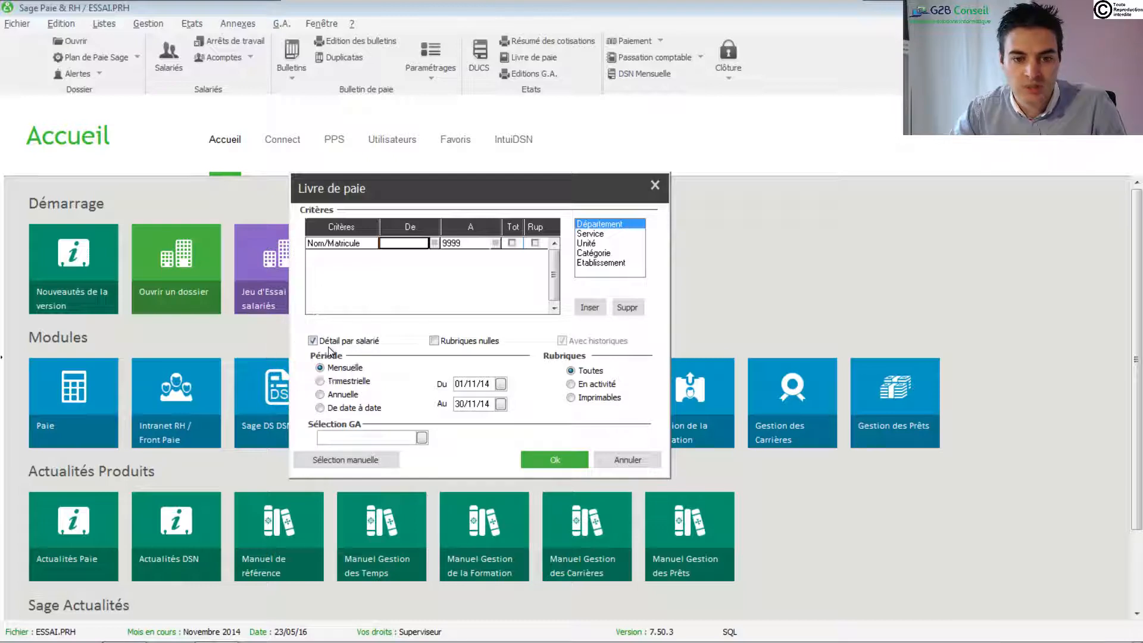
{"action": "key", "text": "ctrl"}
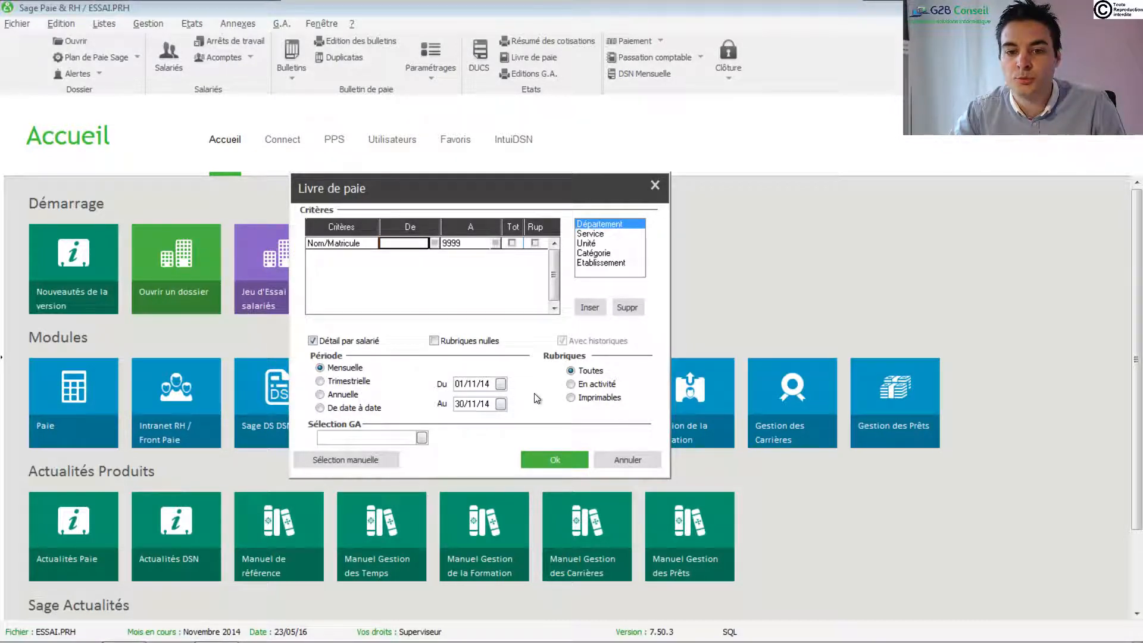
{"action": "key", "text": "ctrl"}
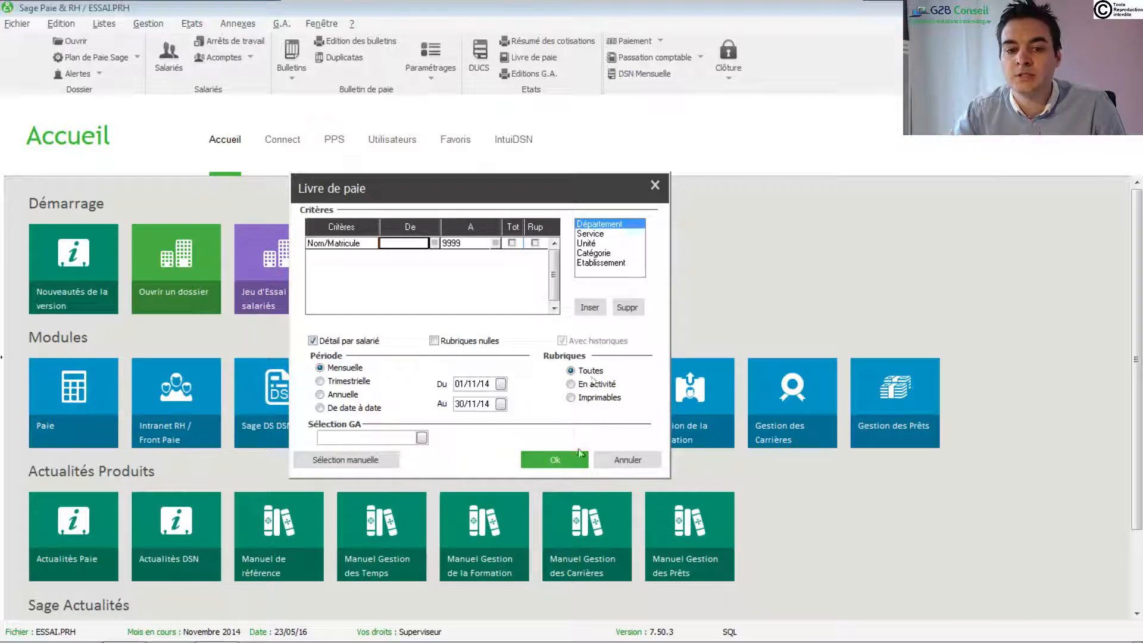
- Run the Livre de paie report with PDF output and save it as LDP.PDF in the DSN folder under Documents
{"action": "left_click", "coordinate": [553, 465]}
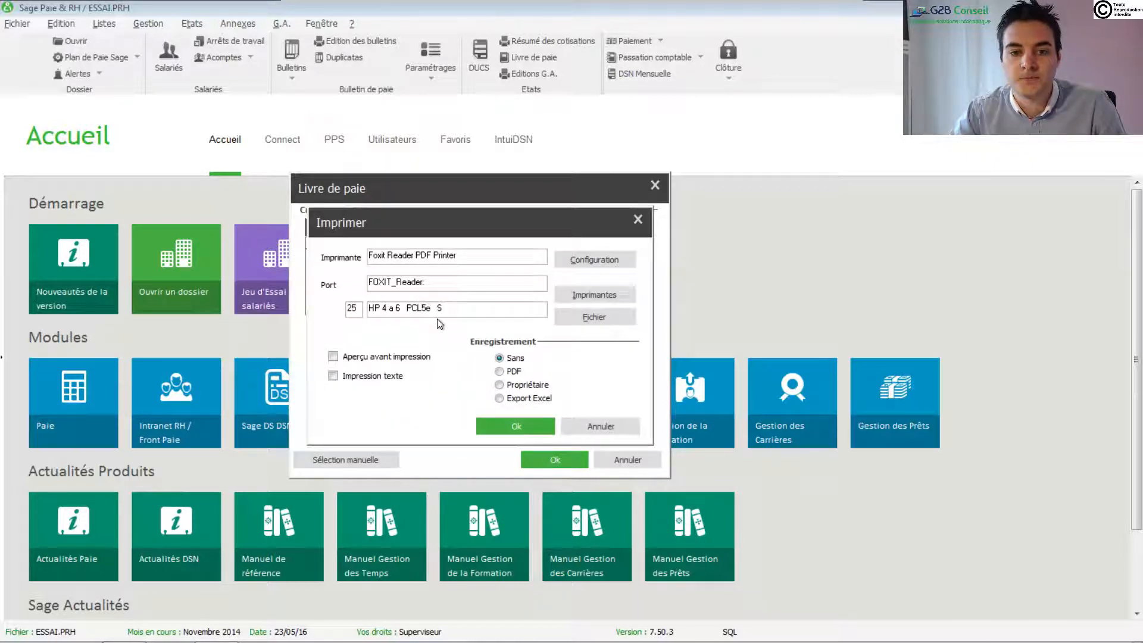
{"action": "left_click", "coordinate": [500, 372]}
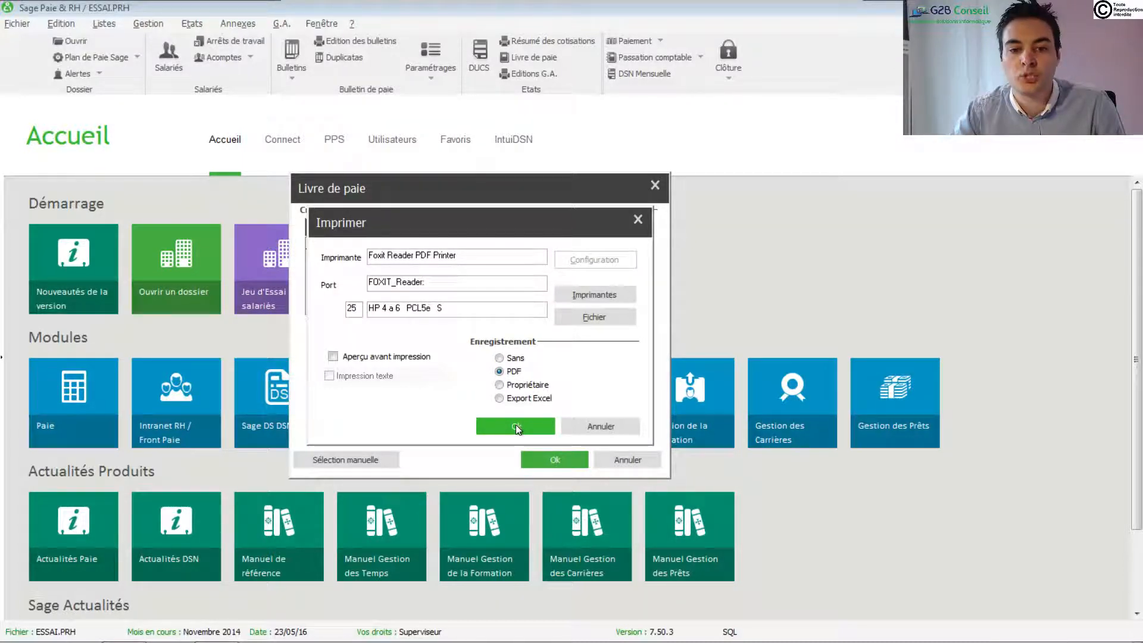
{"action": "left_click", "coordinate": [516, 426]}
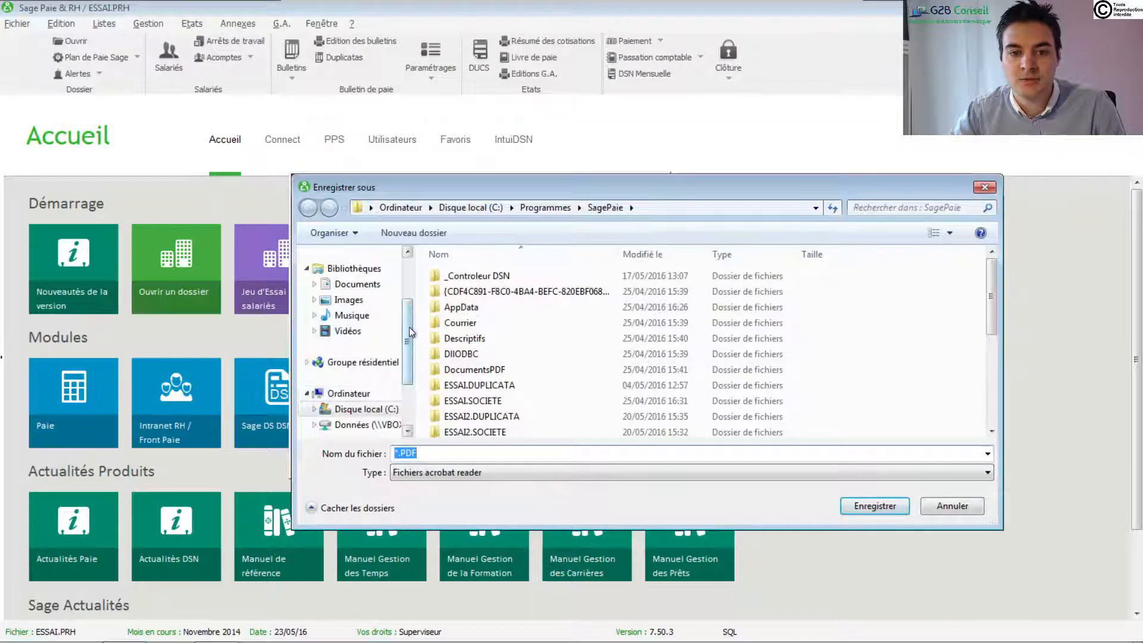
{"action": "left_click", "coordinate": [360, 286]}
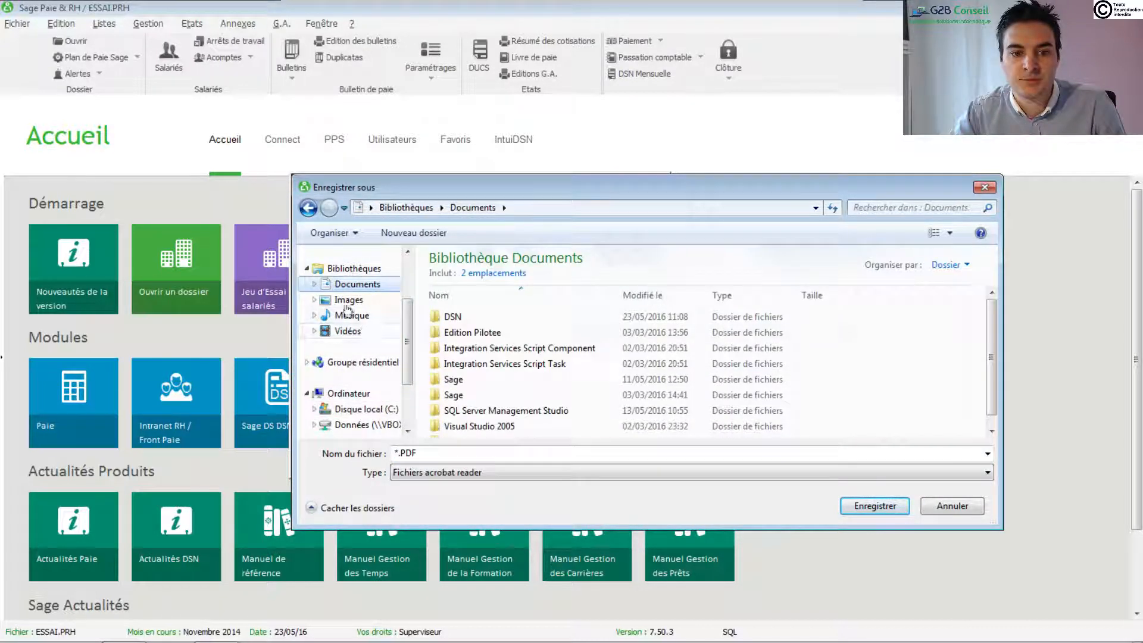
{"action": "double_click", "coordinate": [451, 317]}
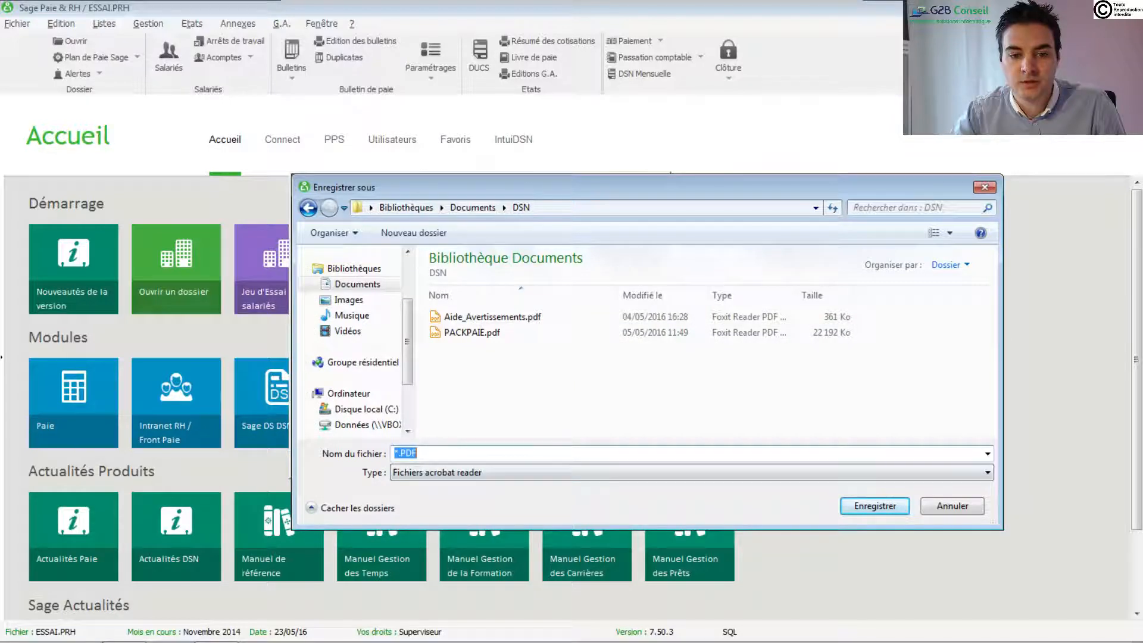
{"action": "key", "text": "Home"}
{"action": "key", "text": "Delete"}
{"action": "type", "text": "LDP"}
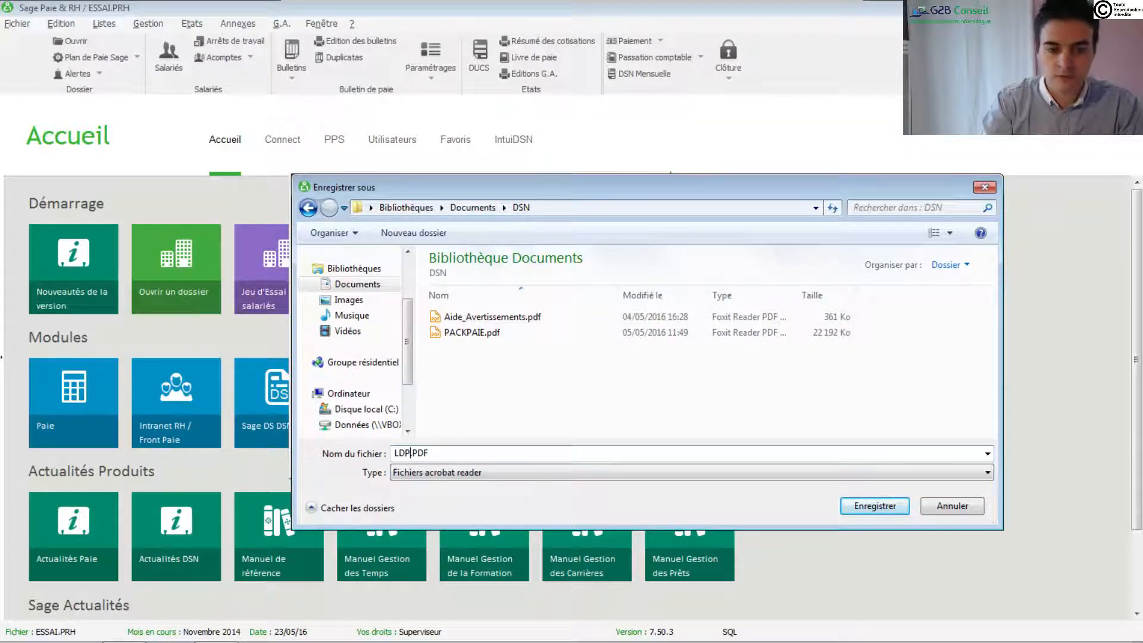
{"action": "left_click", "coordinate": [876, 507]}
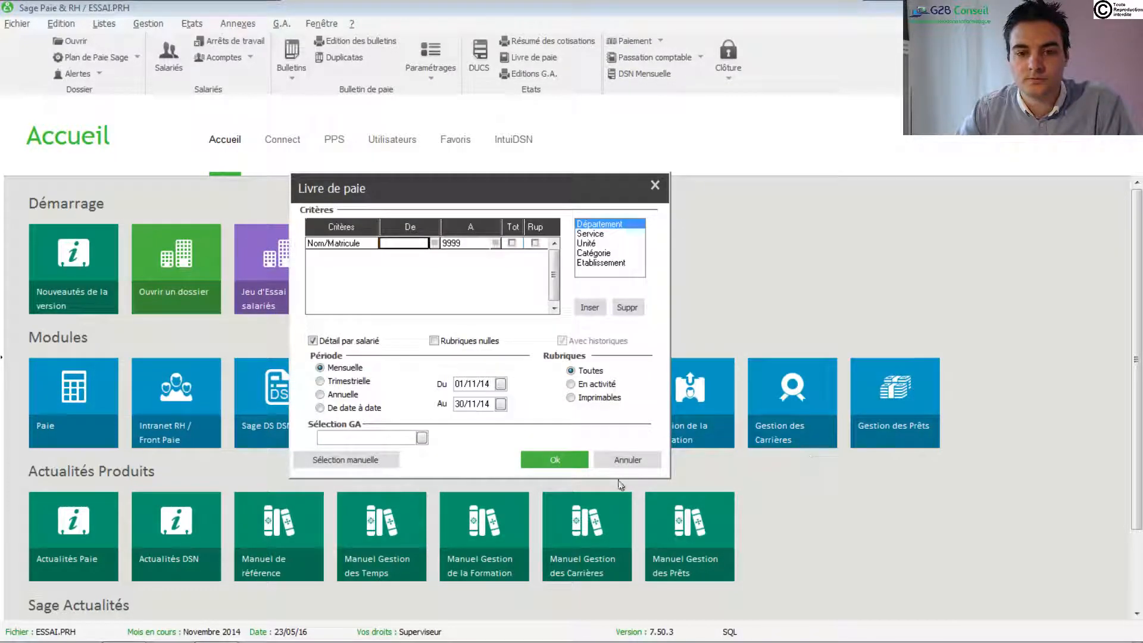
- Close the Livre de paie report setup and open the Résumé des cotisations report
{"action": "left_click", "coordinate": [628, 459]}
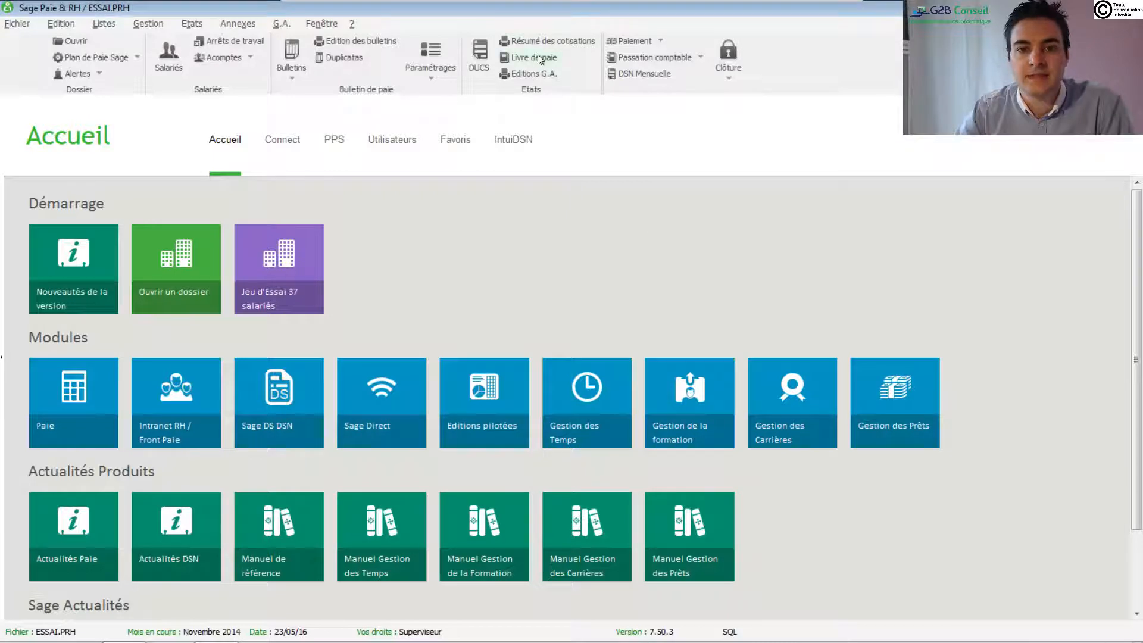
{"action": "left_click", "coordinate": [546, 40]}
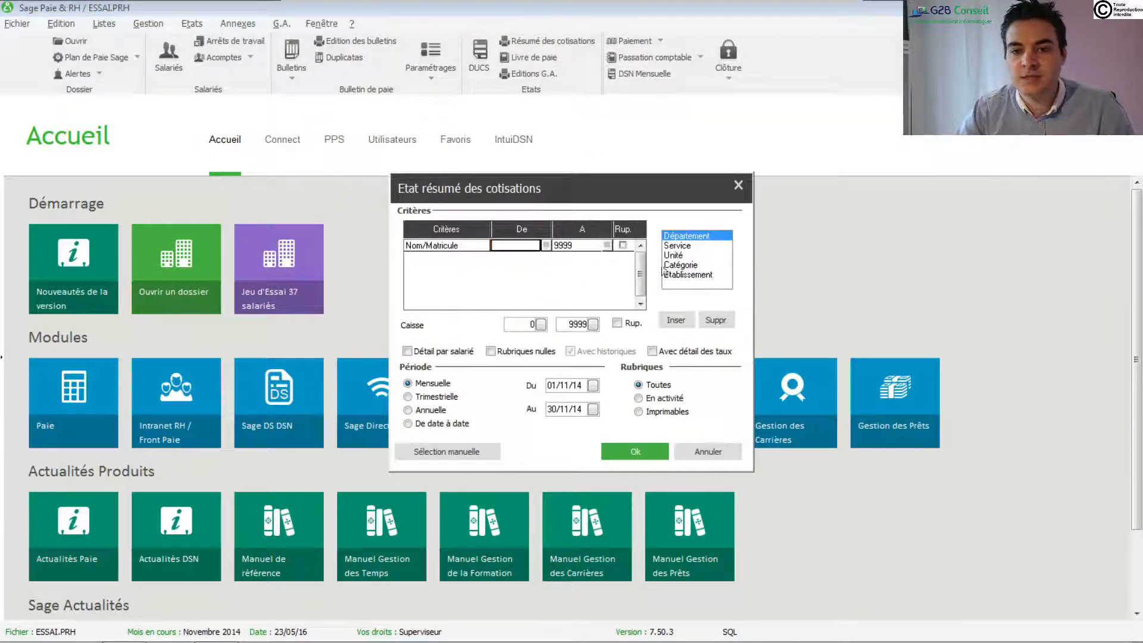
{"action": "left_click", "coordinate": [689, 274]}
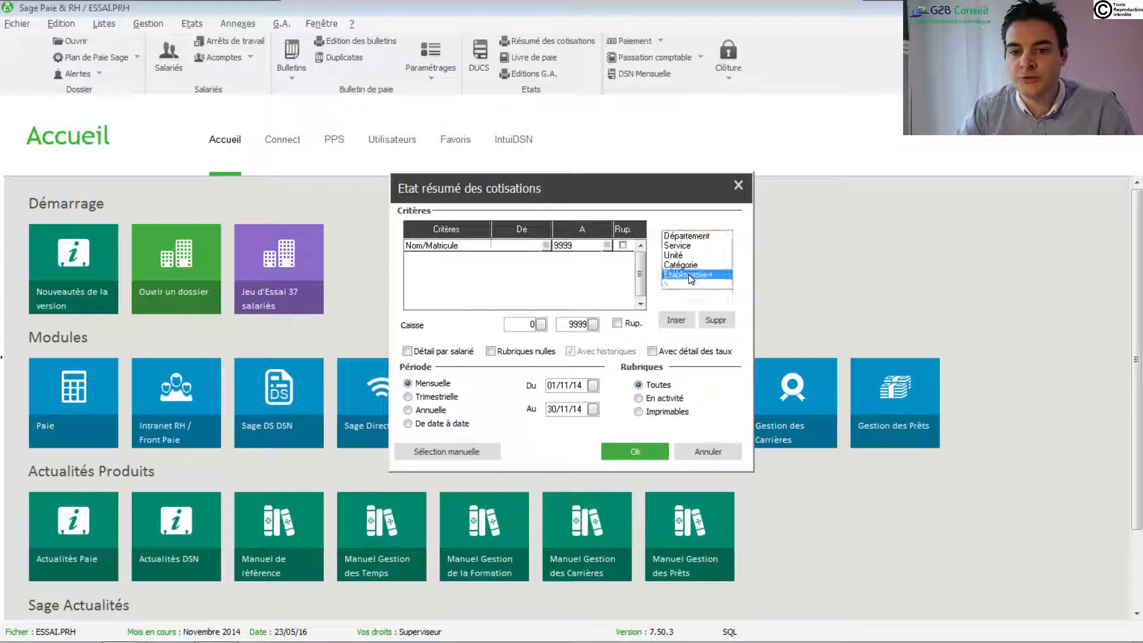
{"action": "left_click", "coordinate": [682, 324]}
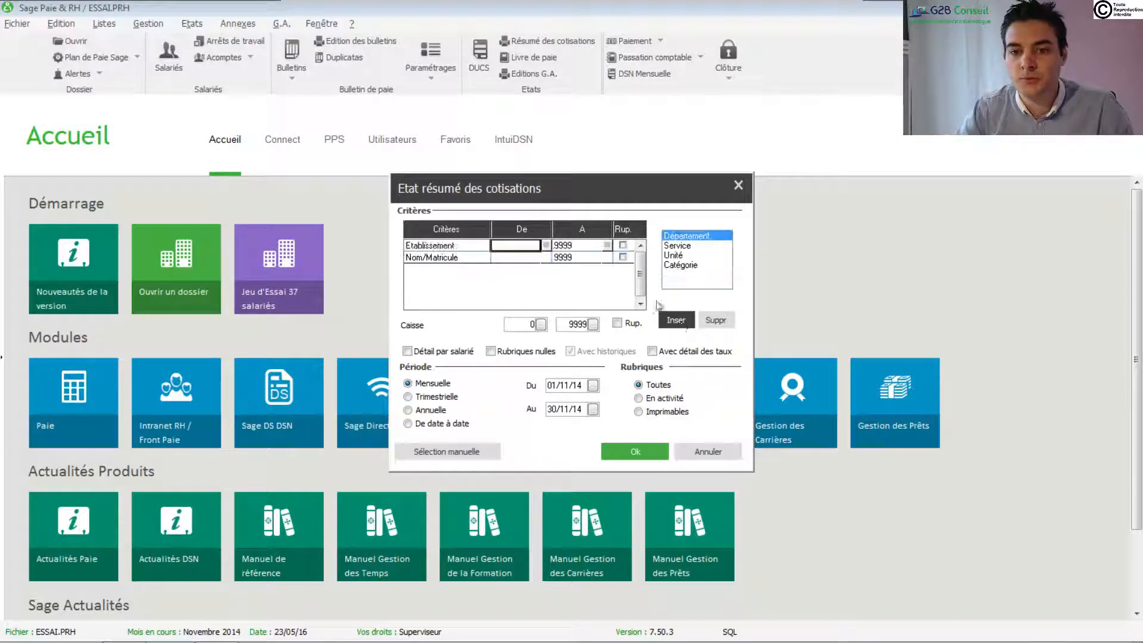
{"action": "left_click", "coordinate": [623, 245]}
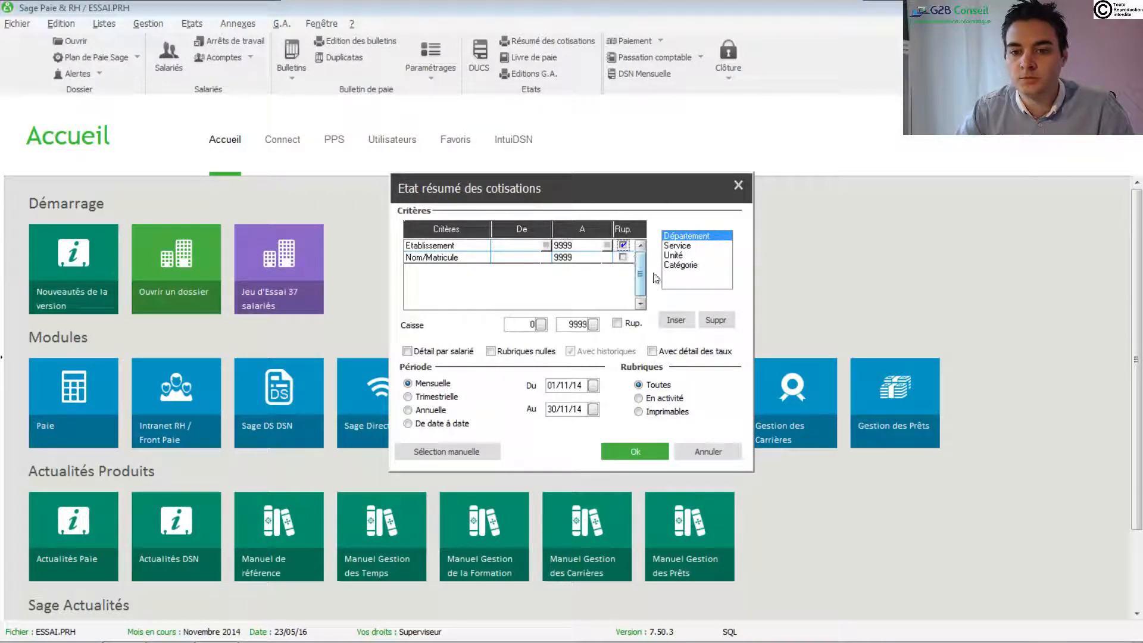
{"action": "left_click", "coordinate": [501, 245]}
{"action": "left_click", "coordinate": [716, 322]}
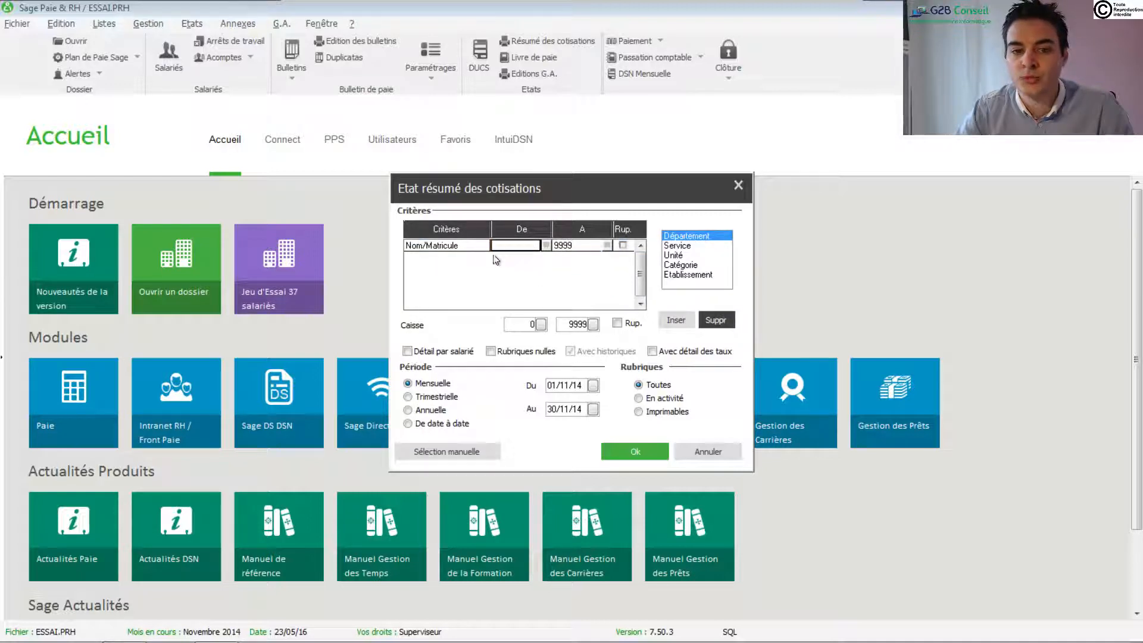
- Start the Caisse range at 1 and enable Détail par salarié for the contributions summary
{"action": "key", "text": "Tab"}
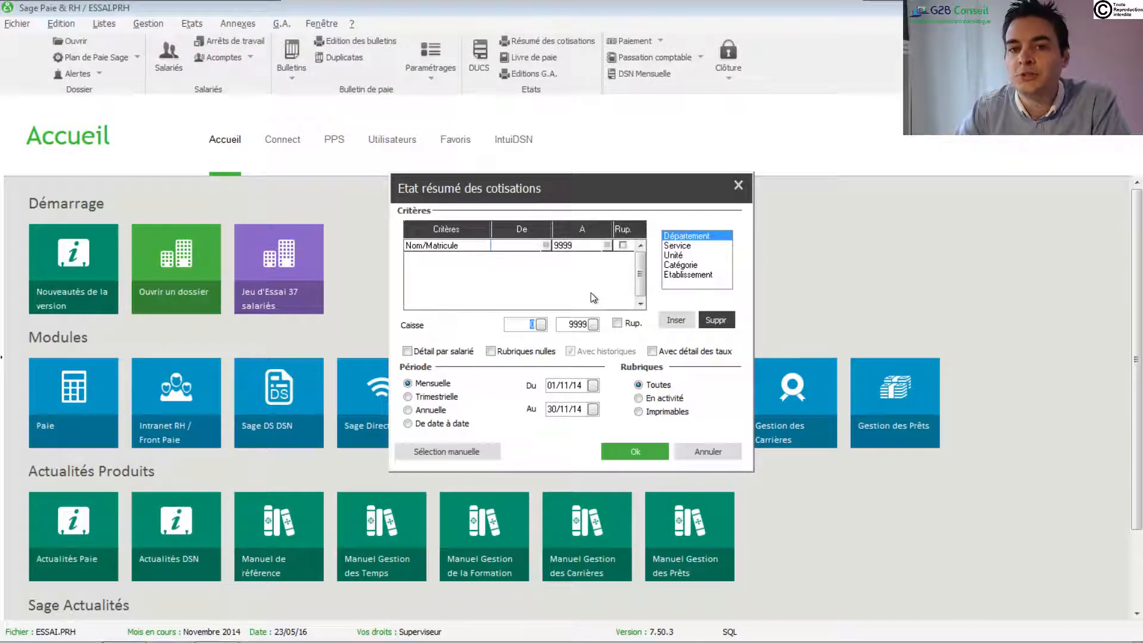
{"action": "type", "text": "1"}
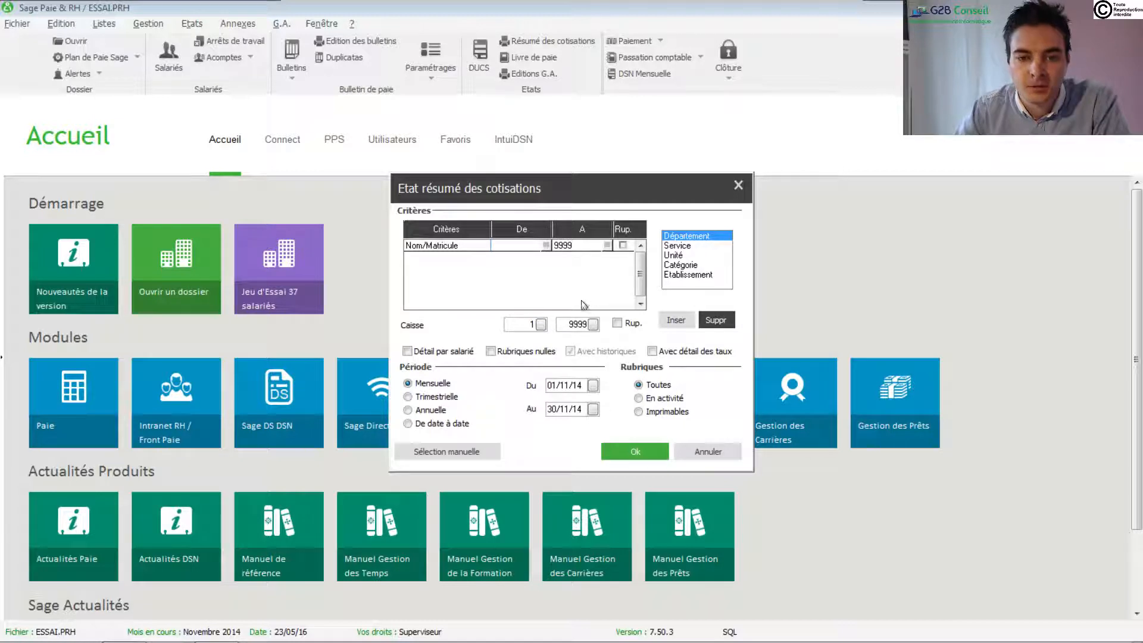
{"action": "left_click", "coordinate": [408, 352]}
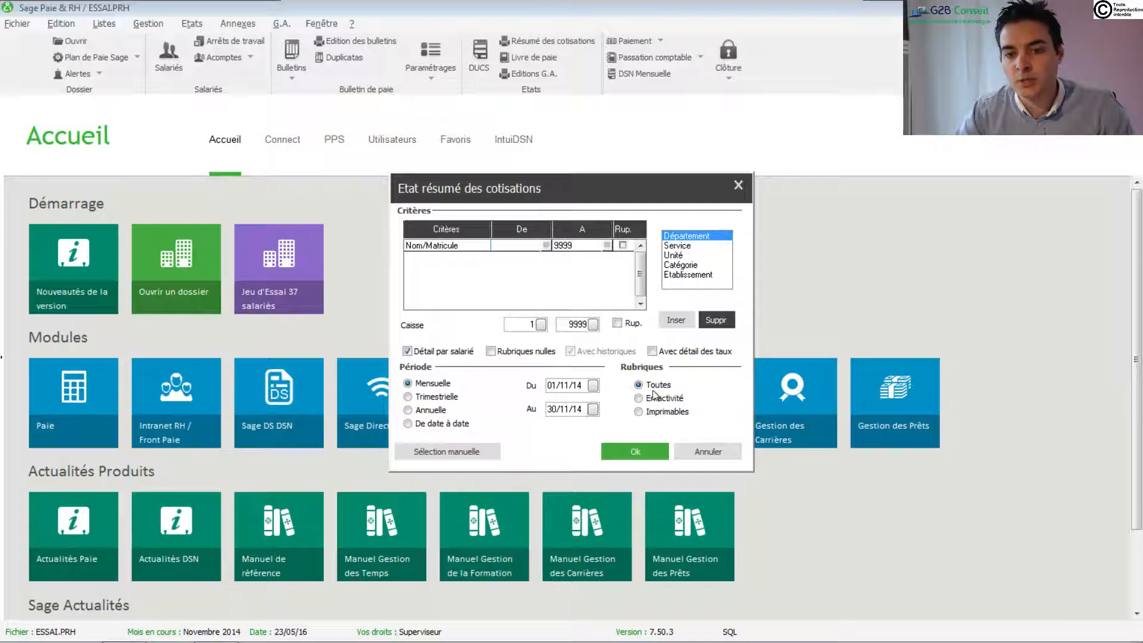
- Run the contributions summary with PDF output, save it as ERC.PDF in the DSN folder, and close the report setup
{"action": "left_click", "coordinate": [638, 453]}
{"action": "left_click", "coordinate": [638, 453]}
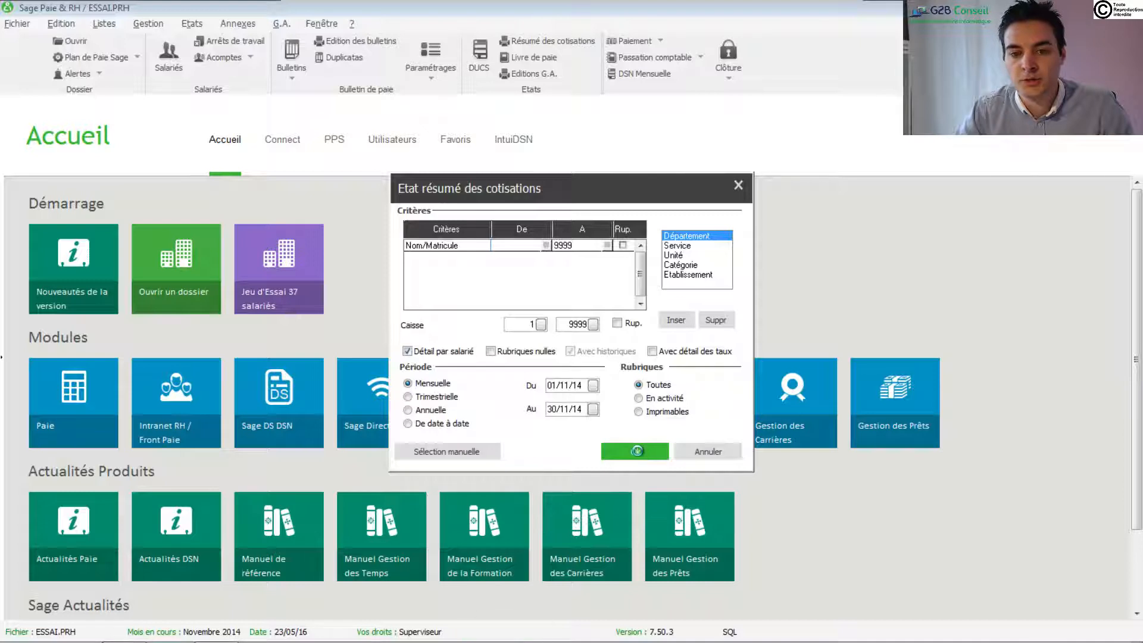
{"action": "left_click", "coordinate": [591, 368]}
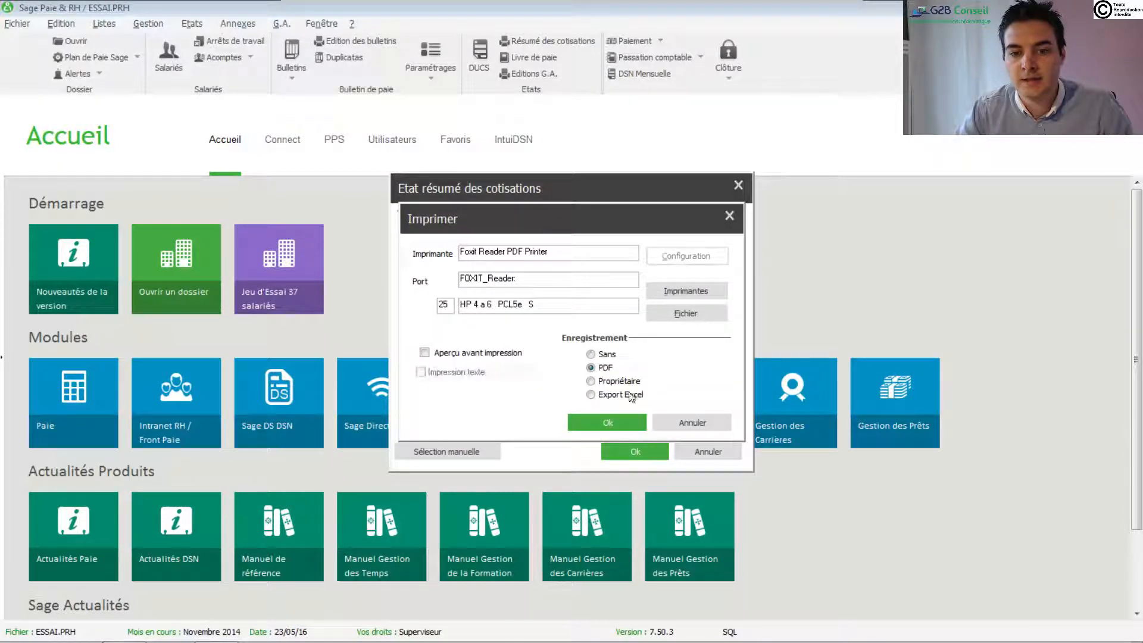
{"action": "left_click", "coordinate": [607, 423]}
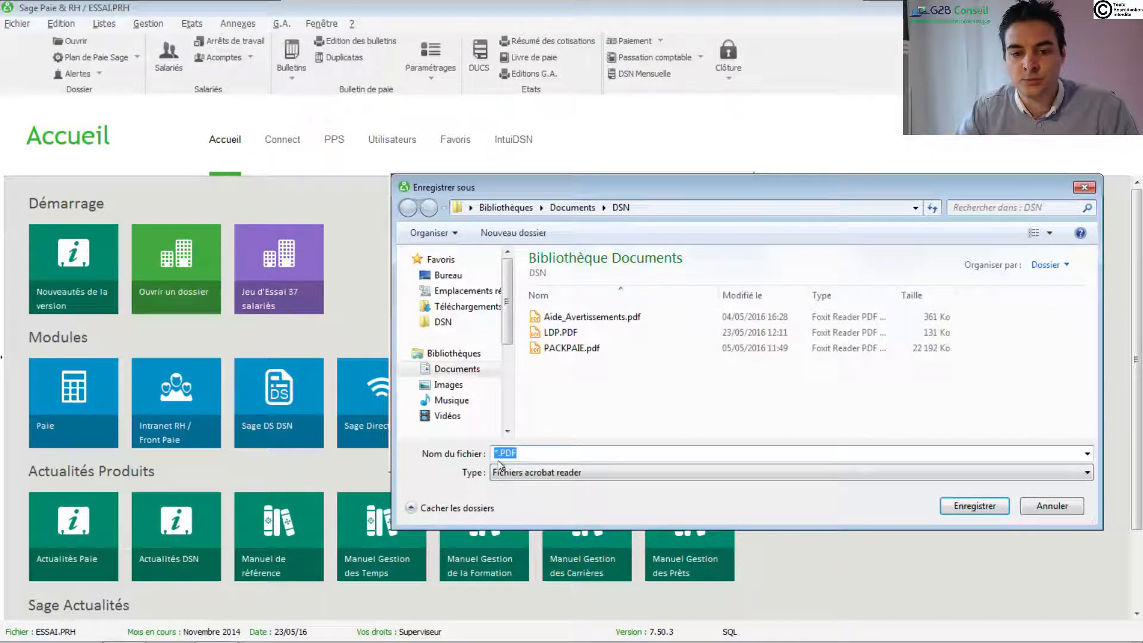
{"action": "left_click", "coordinate": [496, 454]}
{"action": "type", "text": "E"}
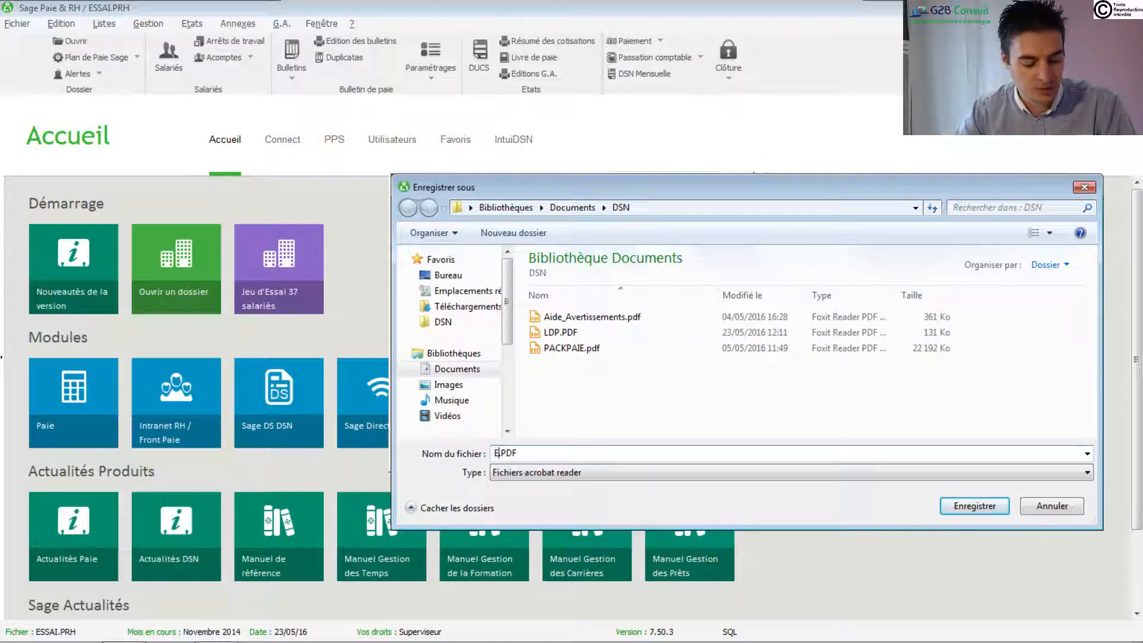
{"action": "type", "text": "RC"}
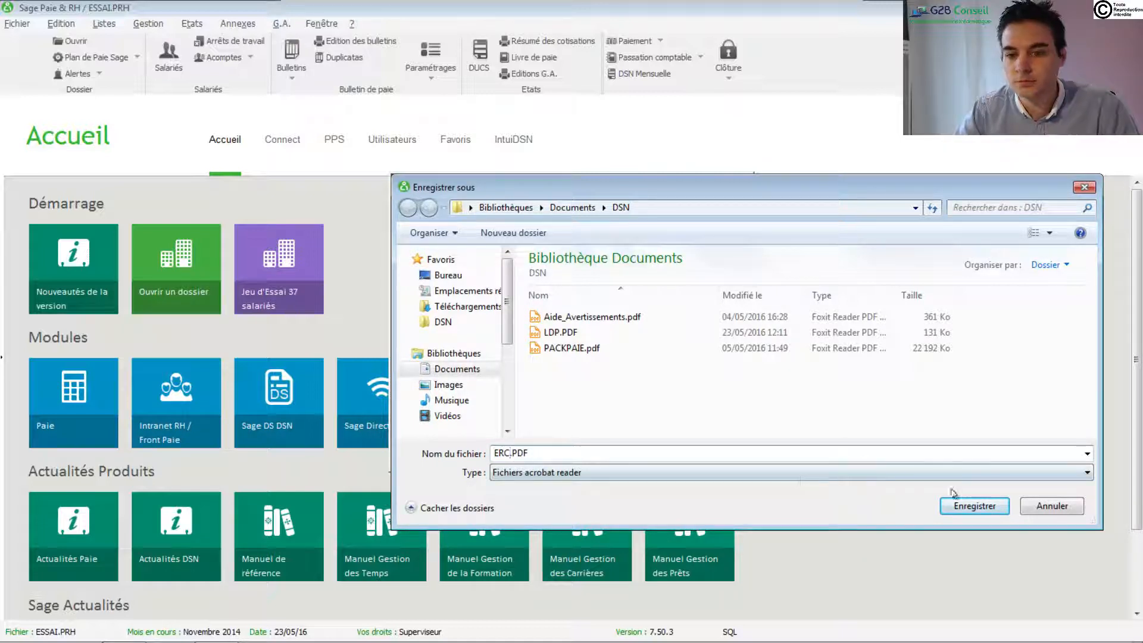
{"action": "left_click", "coordinate": [975, 505]}
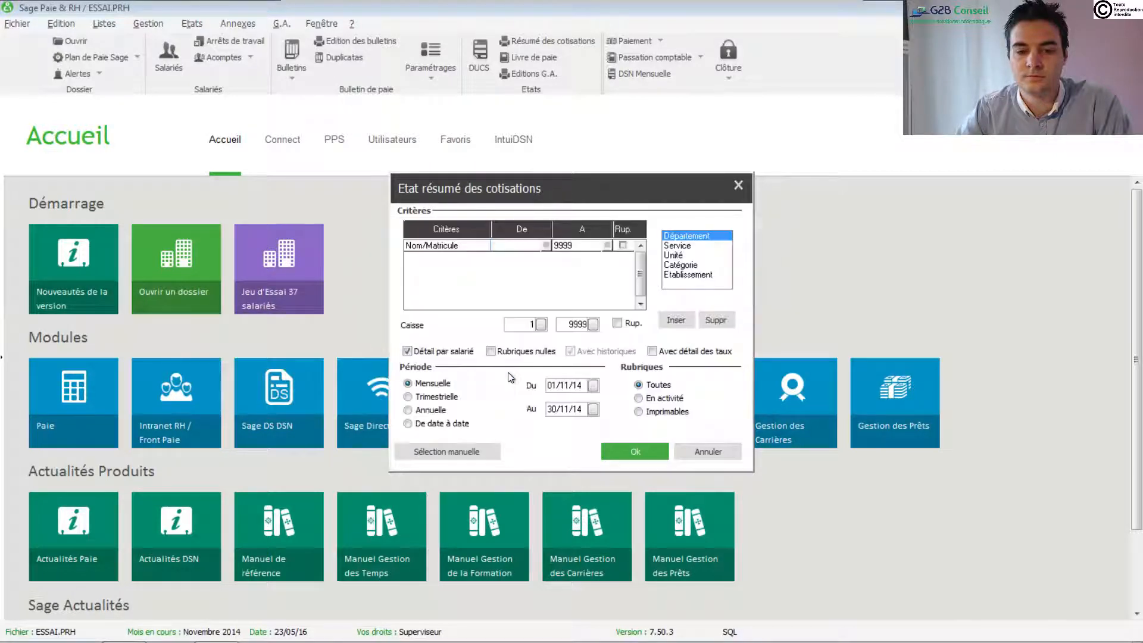
{"action": "left_click", "coordinate": [708, 452]}
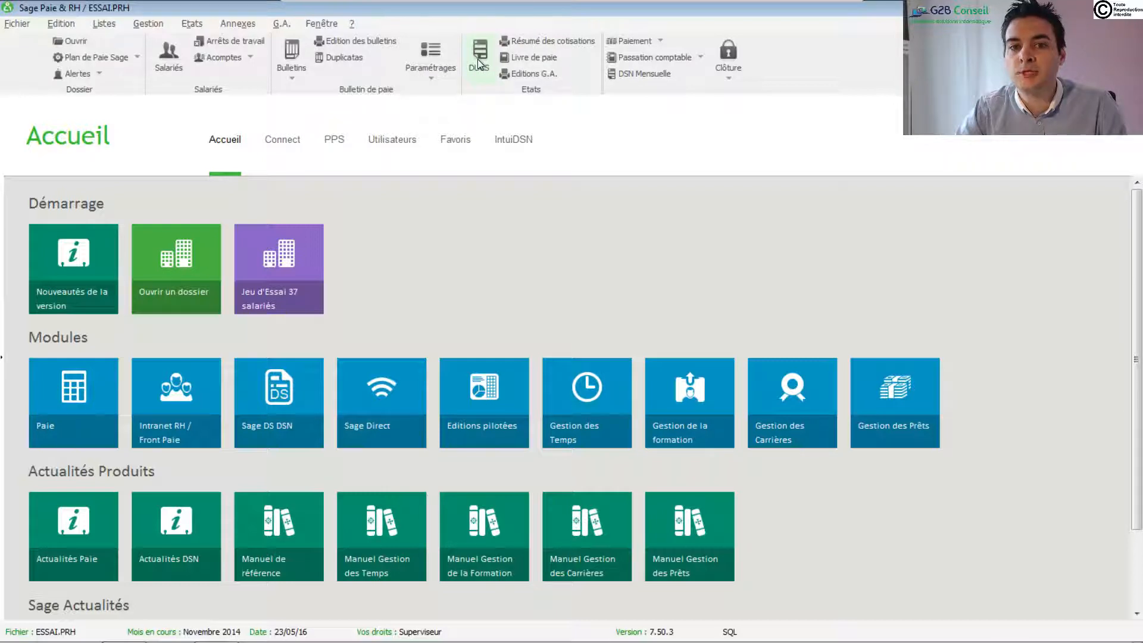
{"action": "left_click", "coordinate": [197, 26]}
{"action": "mouse_move", "coordinate": [159, 25]}
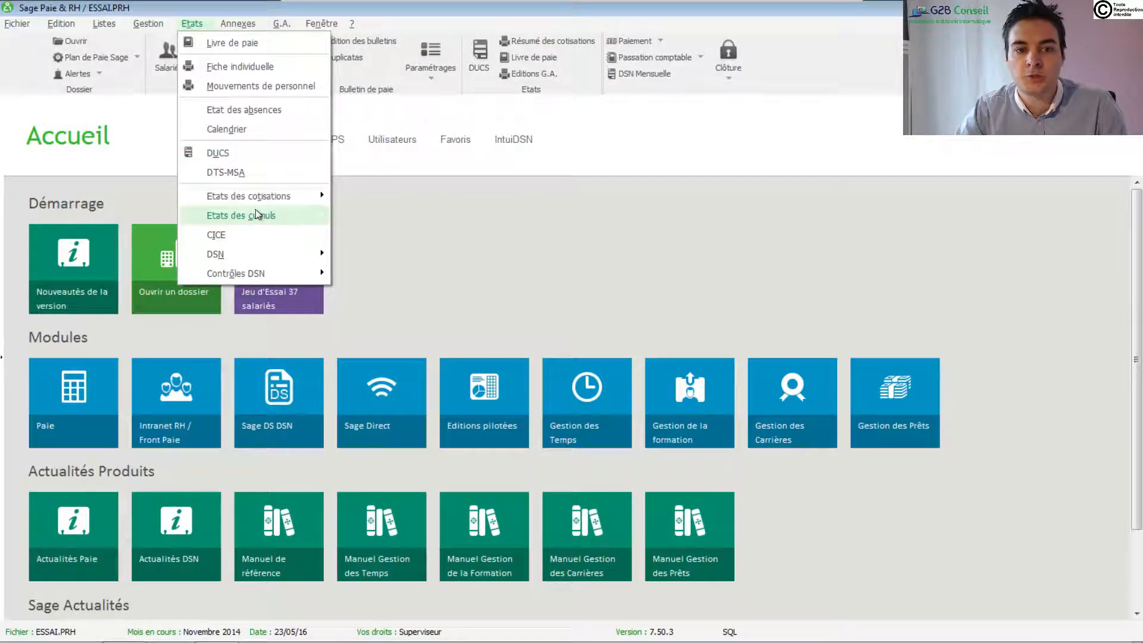
{"action": "mouse_move", "coordinate": [271, 203]}
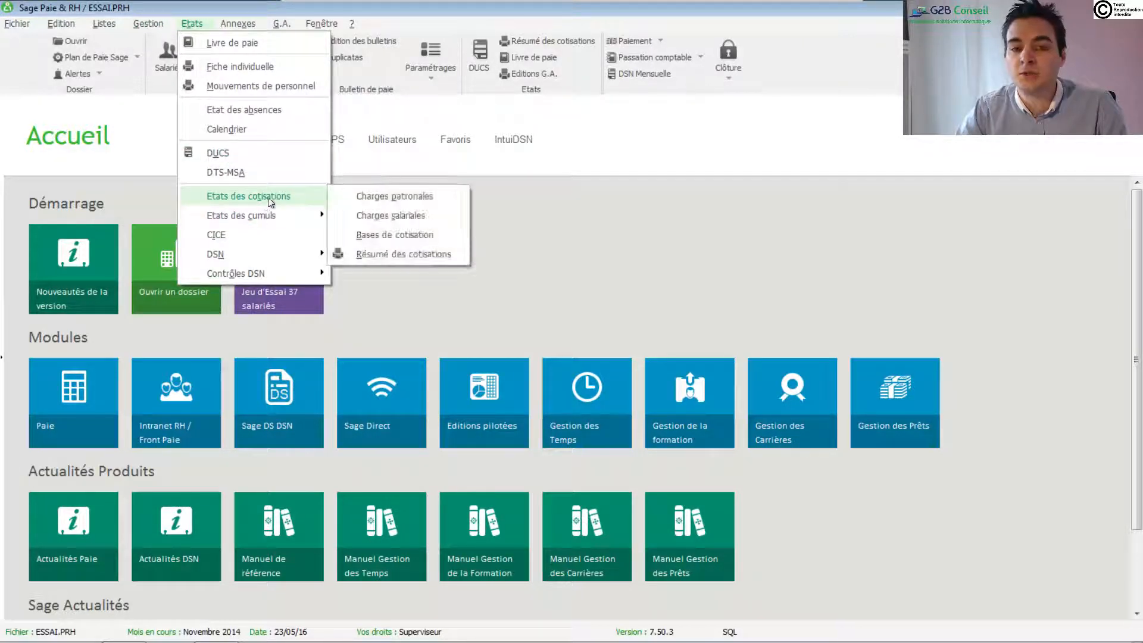
{"action": "left_click", "coordinate": [404, 262]}
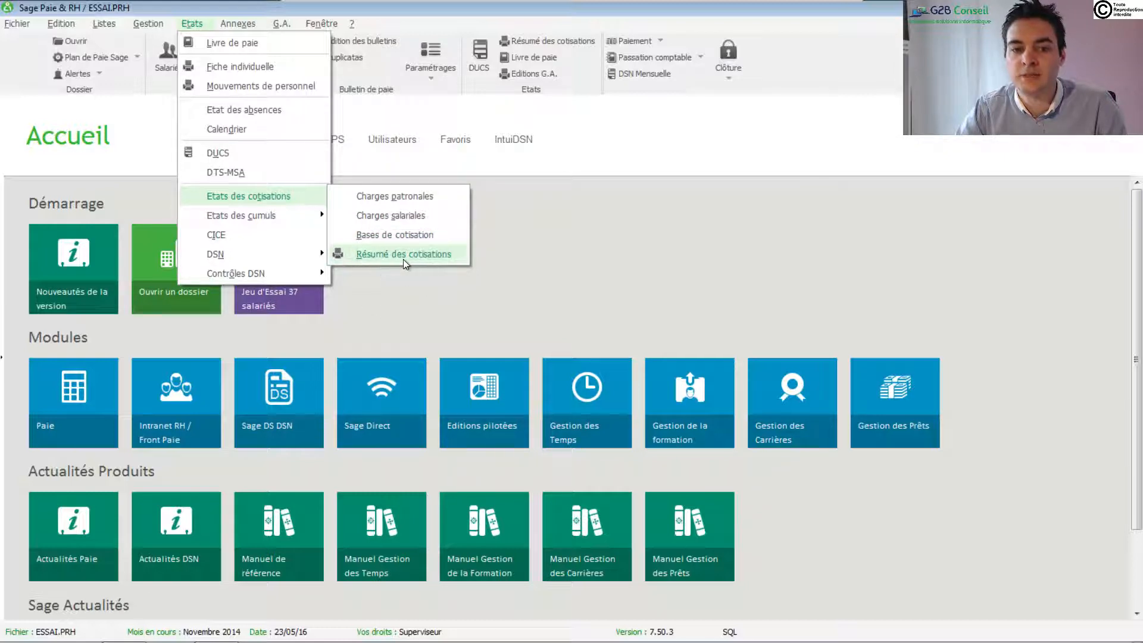
{"action": "left_click", "coordinate": [234, 44]}
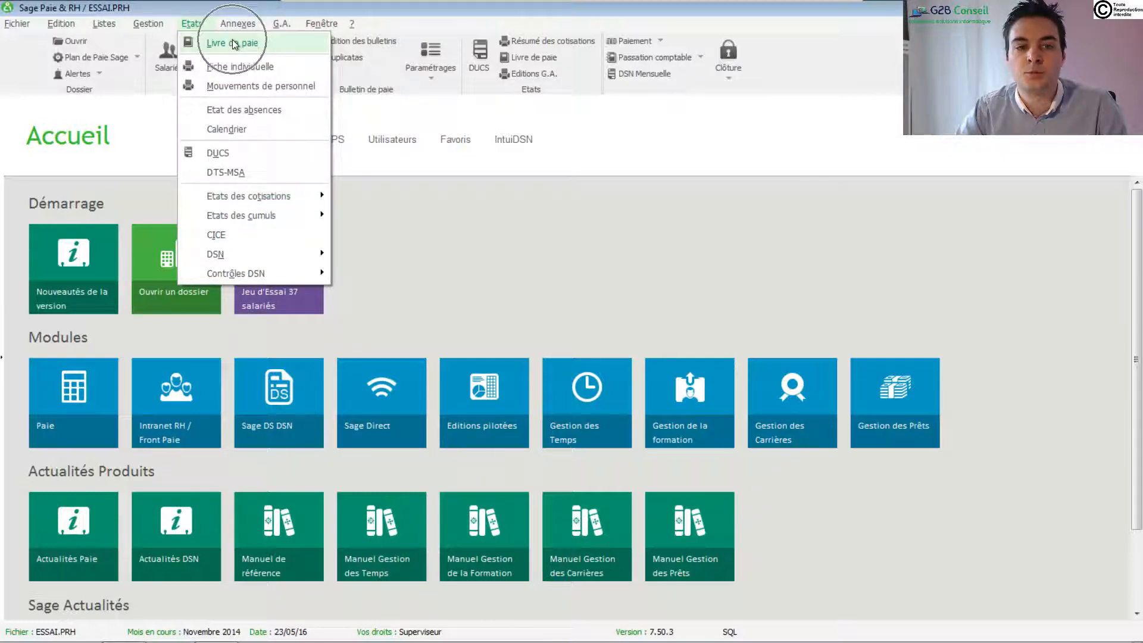
{"action": "left_click", "coordinate": [594, 296]}
- Open the DUCS declarations list, delete the URSSAF declaration for establishment 1, and confirm the deletion
{"action": "left_click", "coordinate": [481, 64]}
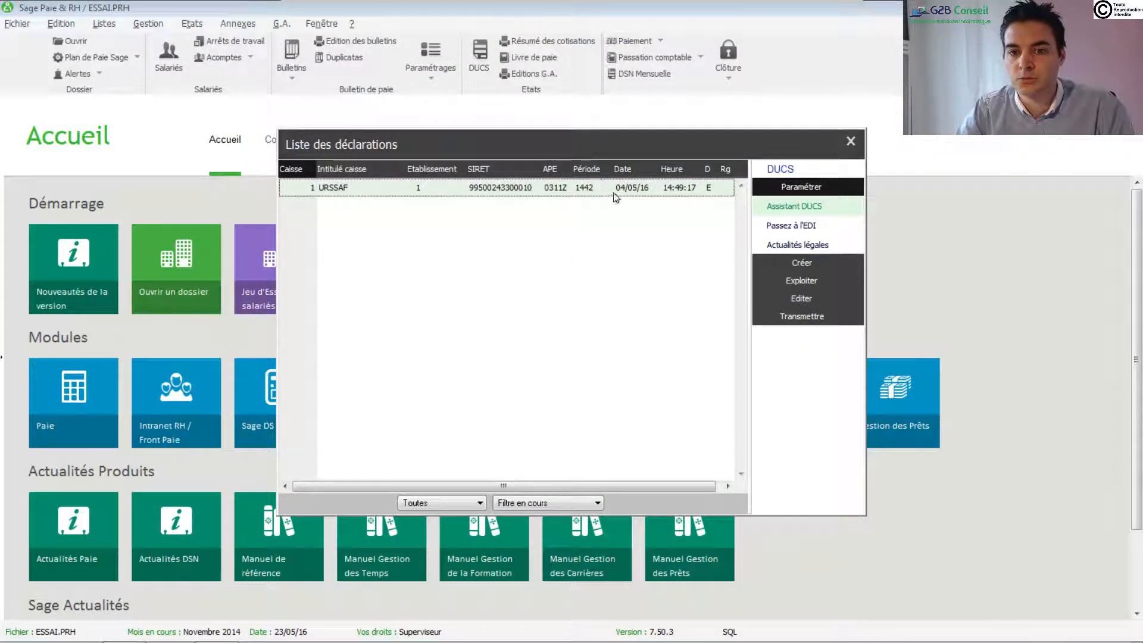
{"action": "left_click", "coordinate": [801, 298]}
{"action": "left_click", "coordinate": [813, 284]}
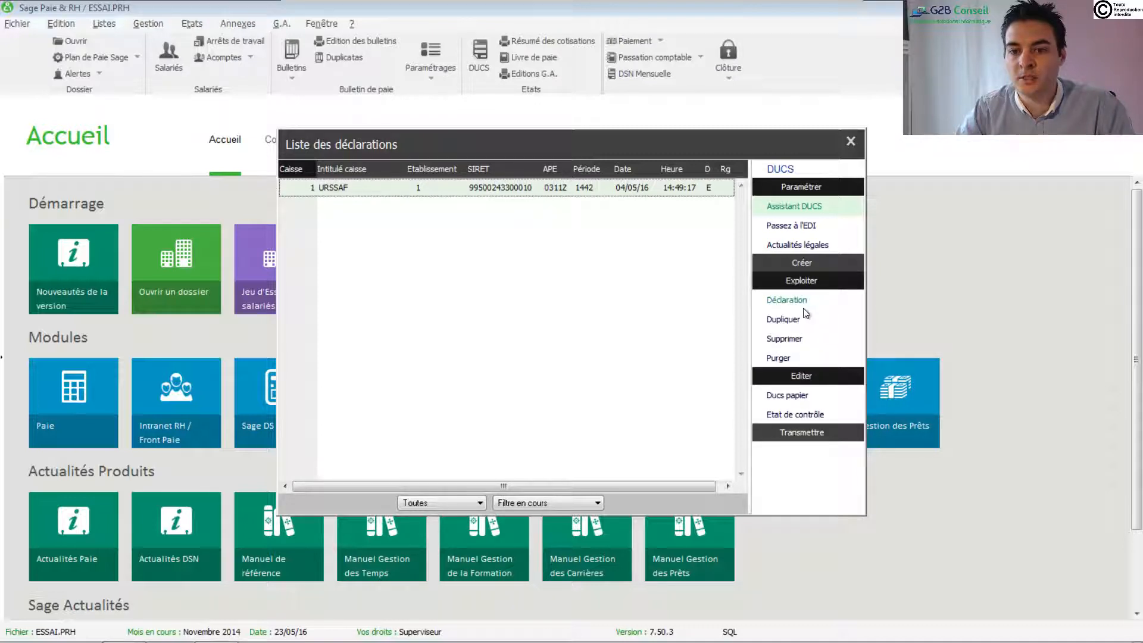
{"action": "left_click", "coordinate": [797, 341]}
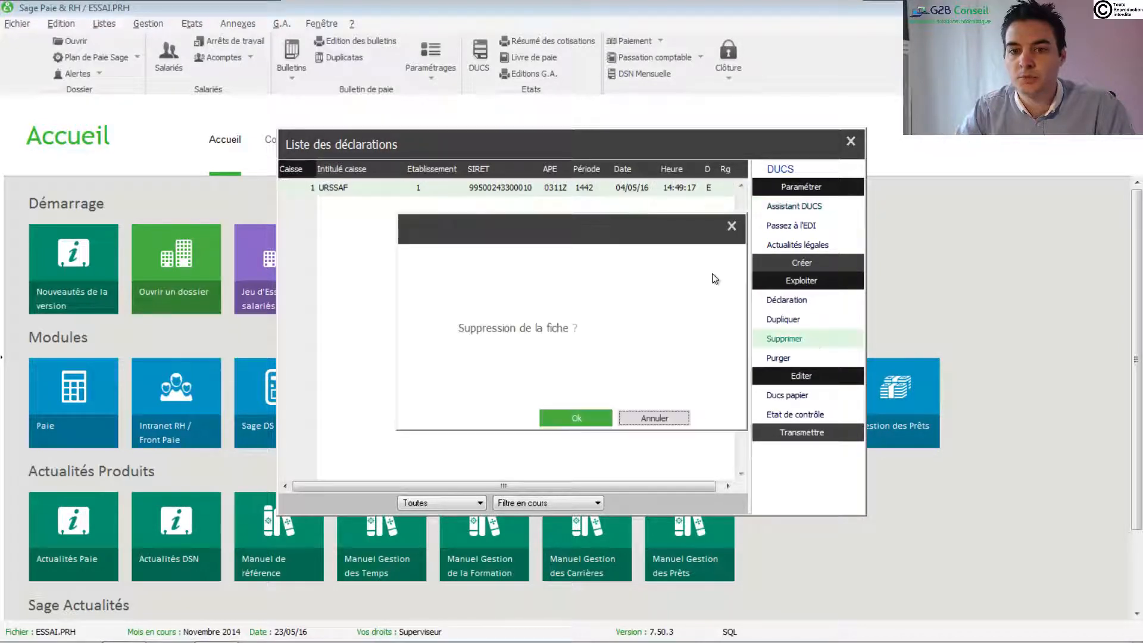
{"action": "left_click", "coordinate": [582, 419]}
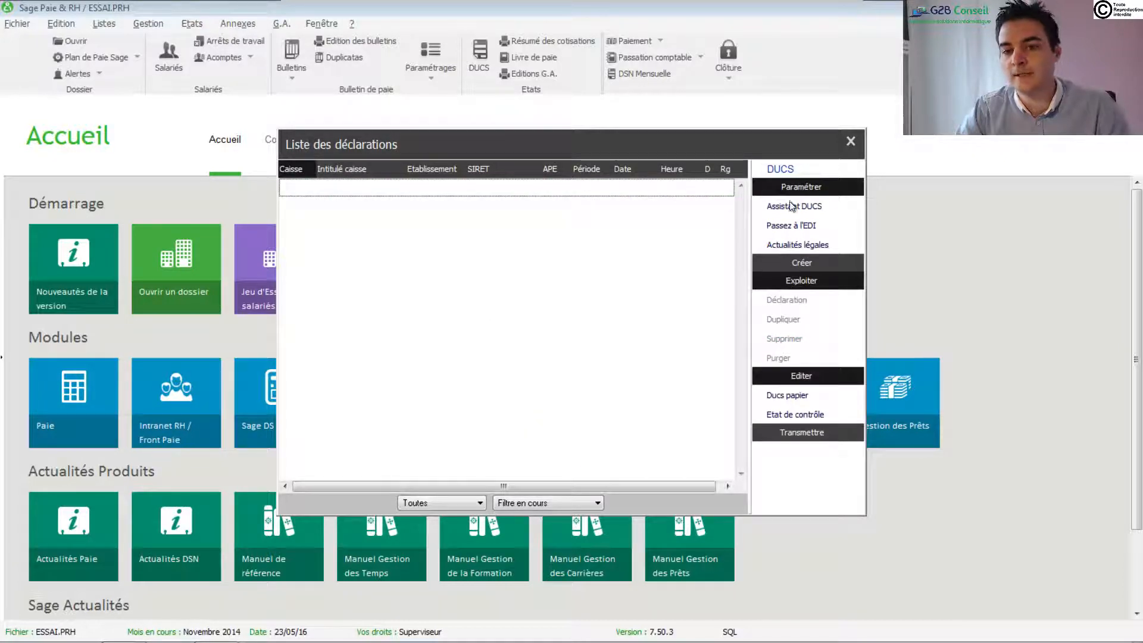
- Open the DUCS Génération setup and set the end of the Caisses range to 1
{"action": "left_click", "coordinate": [801, 263]}
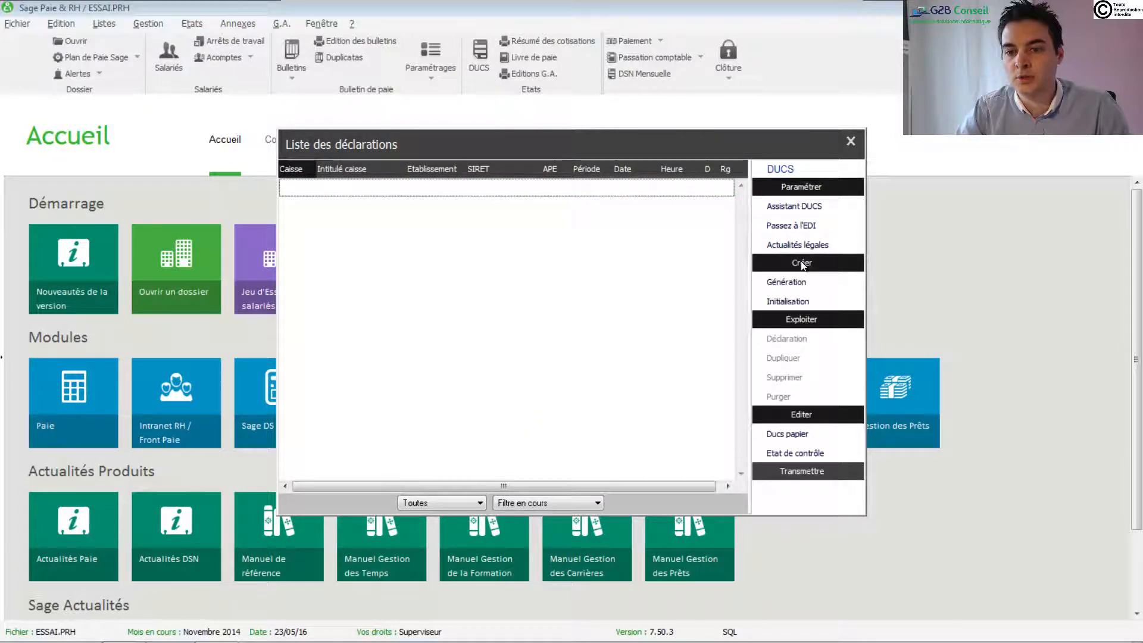
{"action": "left_click", "coordinate": [798, 284]}
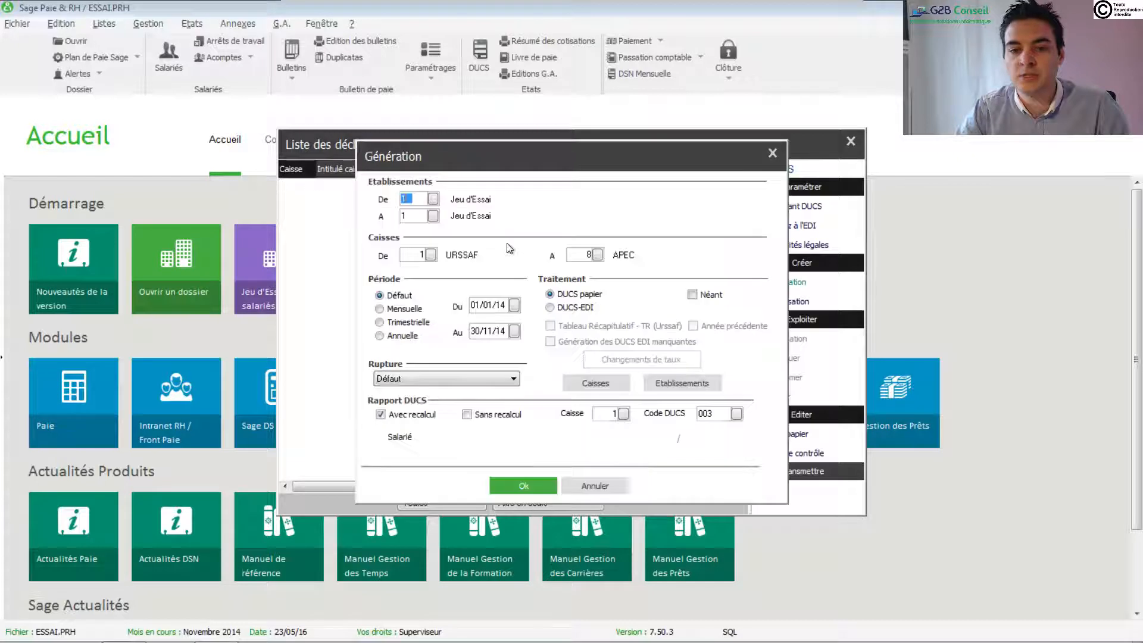
{"action": "key", "text": "Tab"}
{"action": "key", "text": "Tab"}
{"action": "key", "text": "Tab"}
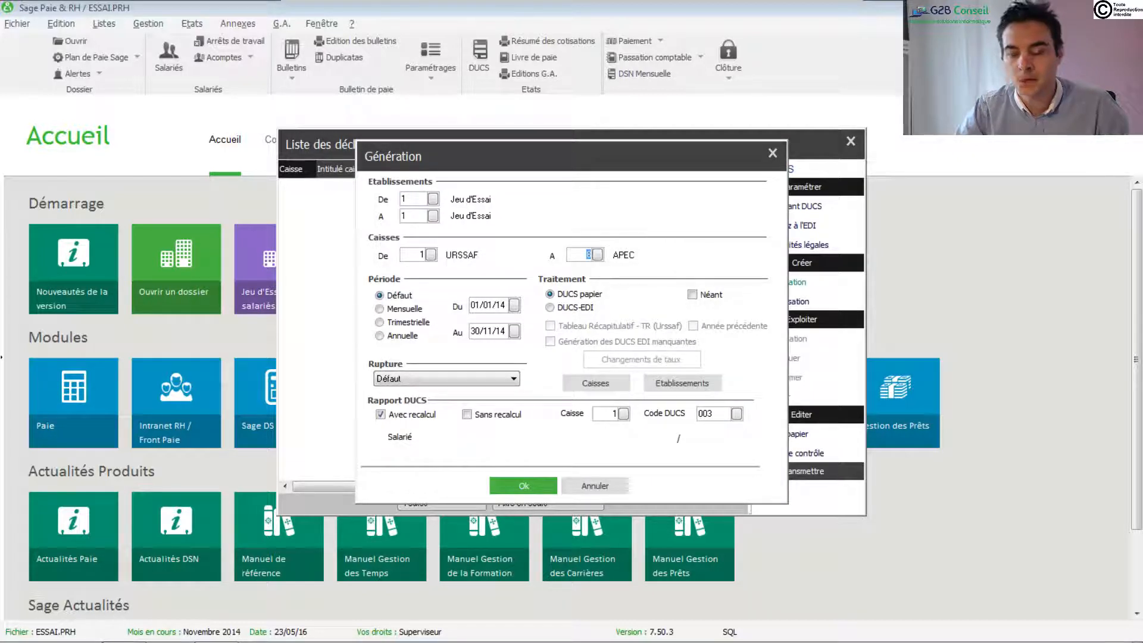
{"action": "type", "text": "1"}
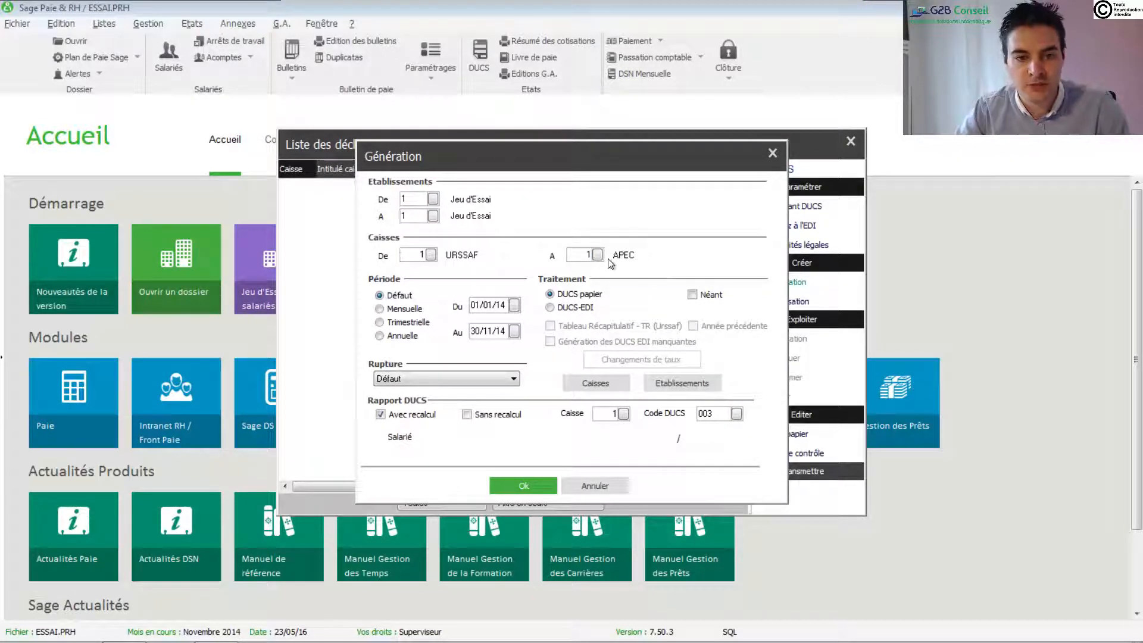
- Choose DUCS-EDI processing, disable Avec recalcul, set the period to Mensuelle, and generate the declaration
{"action": "left_click", "coordinate": [553, 308]}
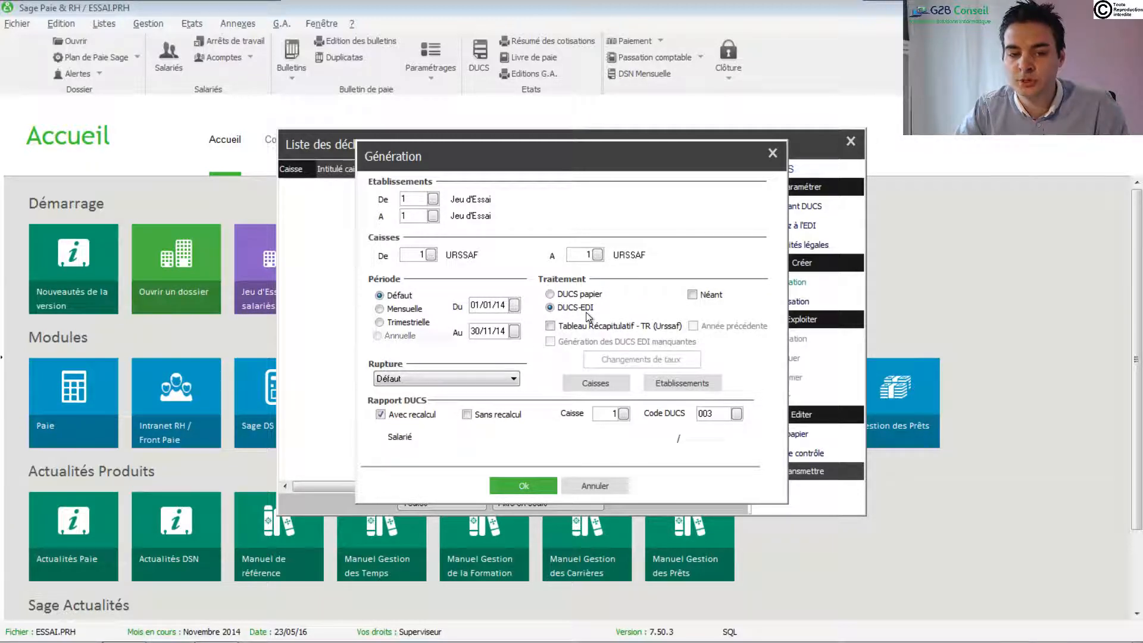
{"action": "left_click", "coordinate": [381, 415]}
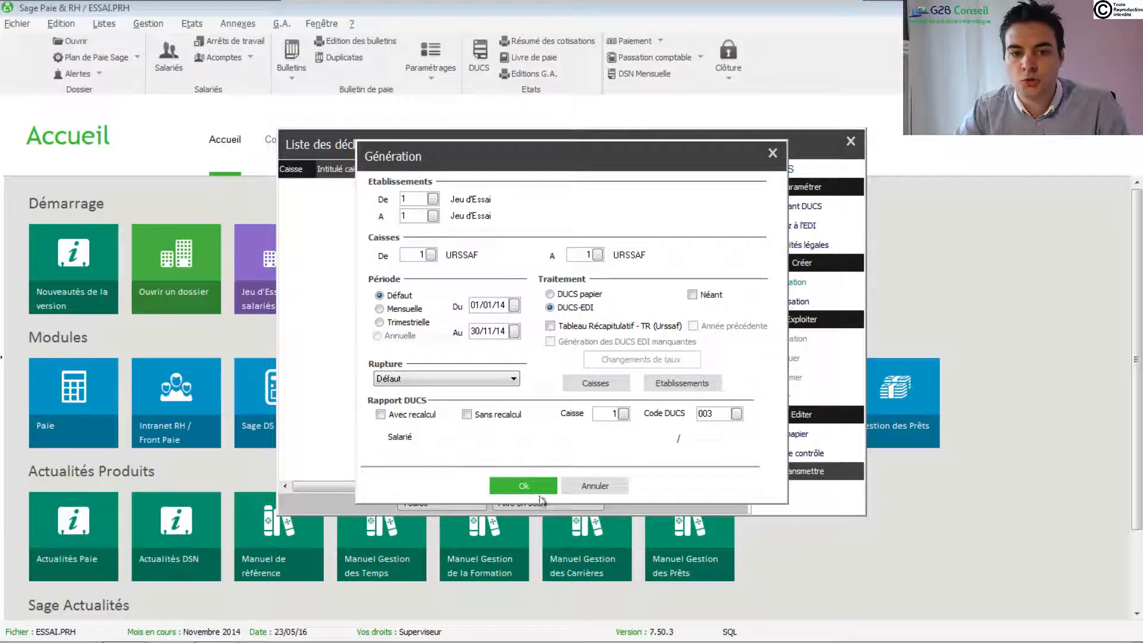
{"action": "left_click", "coordinate": [380, 309]}
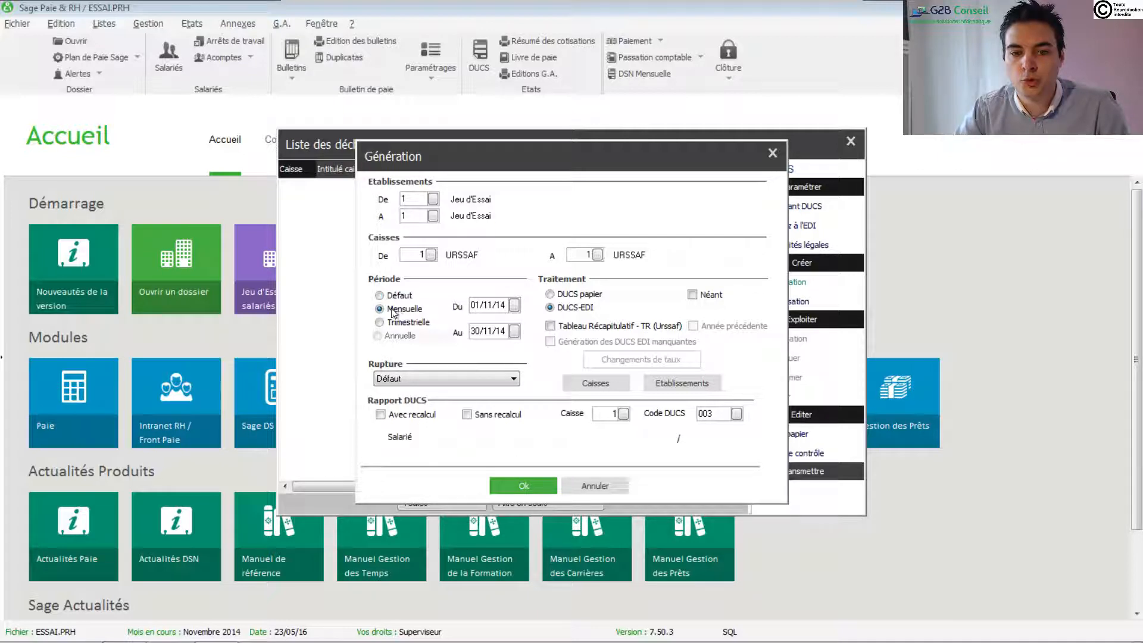
{"action": "left_click", "coordinate": [524, 486]}
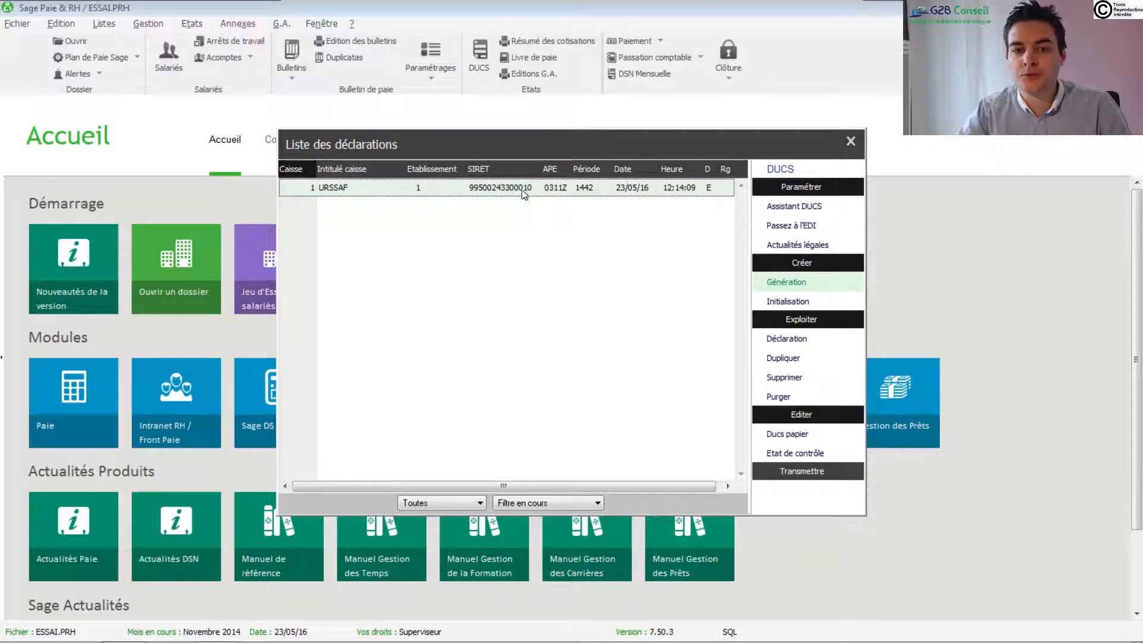
- Open the generated URSSAF declaration, review its contributions, headcount, payment and grouped establishments sections, and close it
{"action": "double_click", "coordinate": [523, 189]}
{"action": "left_click_drag", "start_coordinate": [540, 185], "coordinate": [526, 147]}
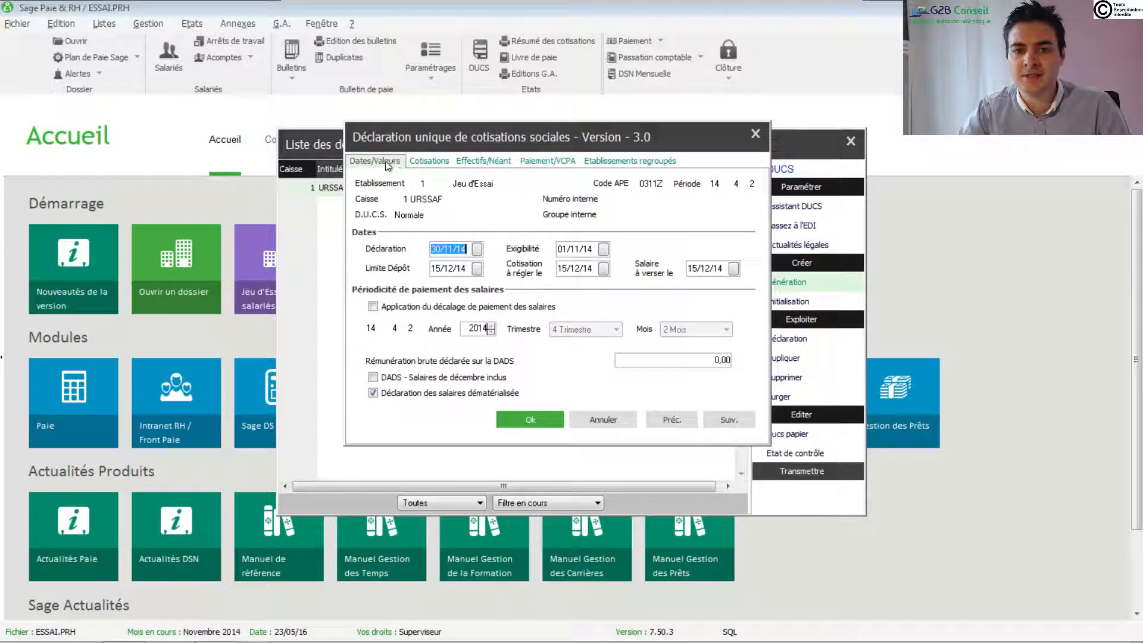
{"action": "left_click", "coordinate": [440, 162]}
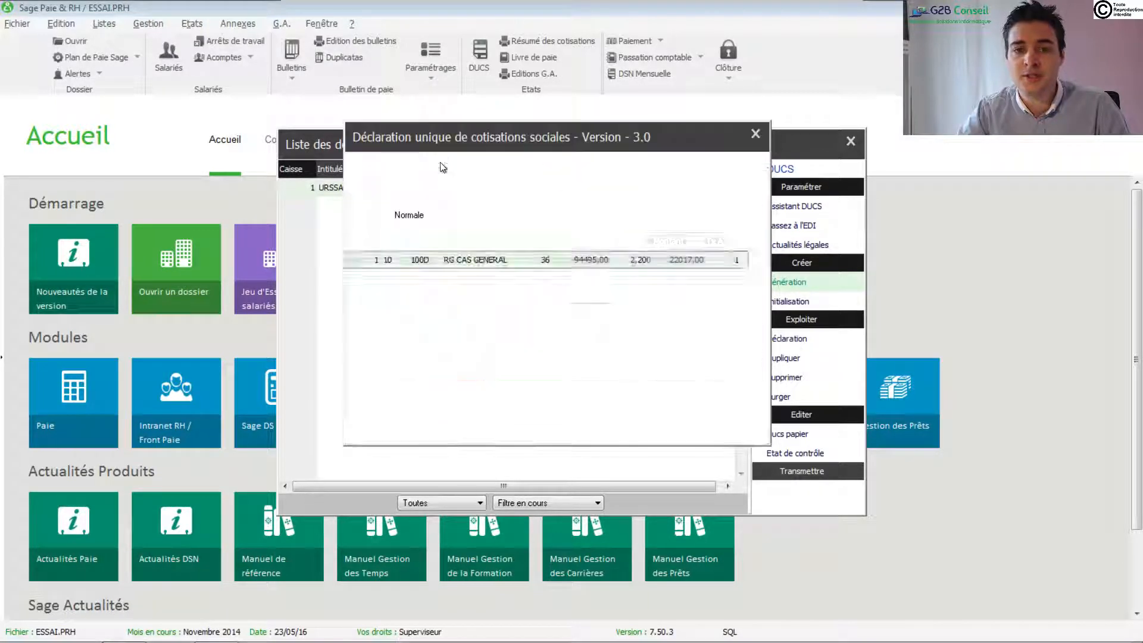
{"action": "left_click", "coordinate": [486, 162]}
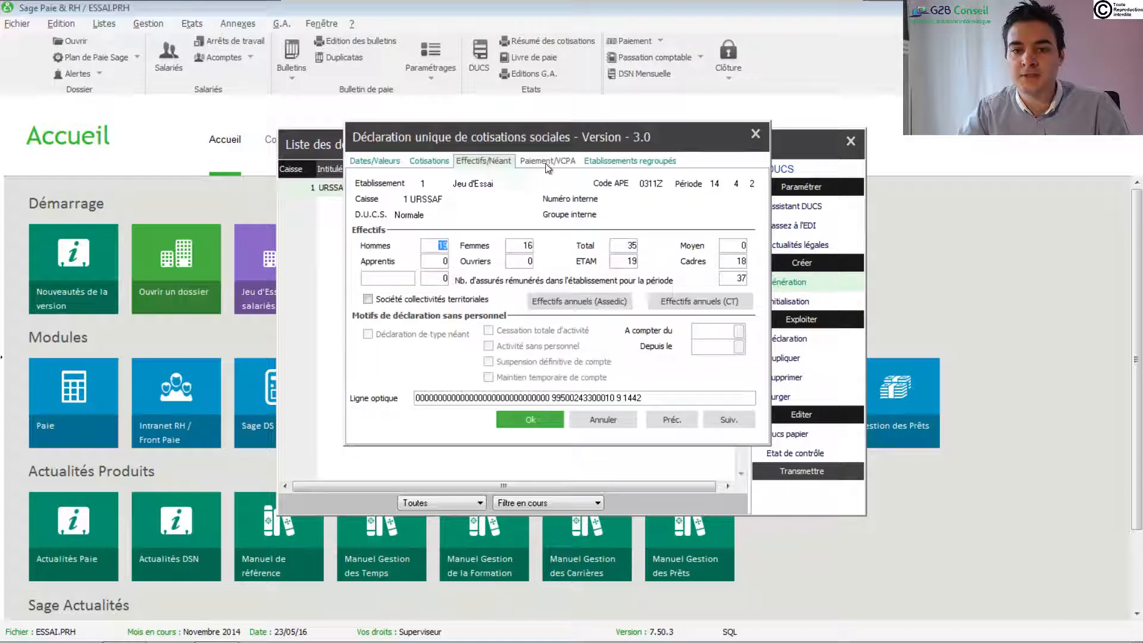
{"action": "left_click", "coordinate": [548, 162]}
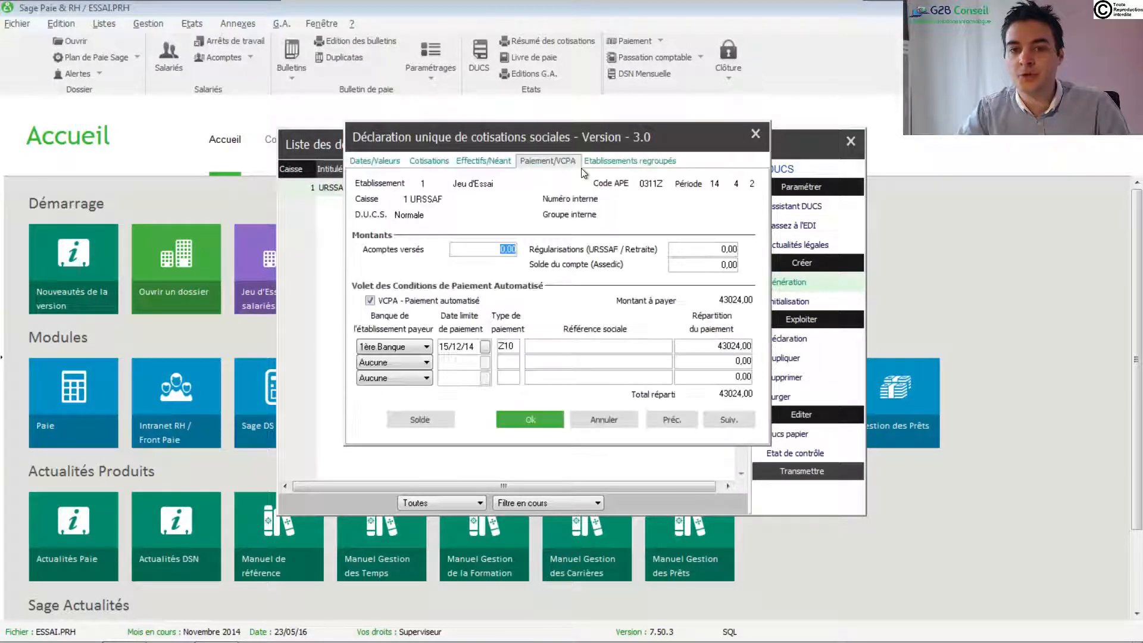
{"action": "left_click", "coordinate": [640, 163]}
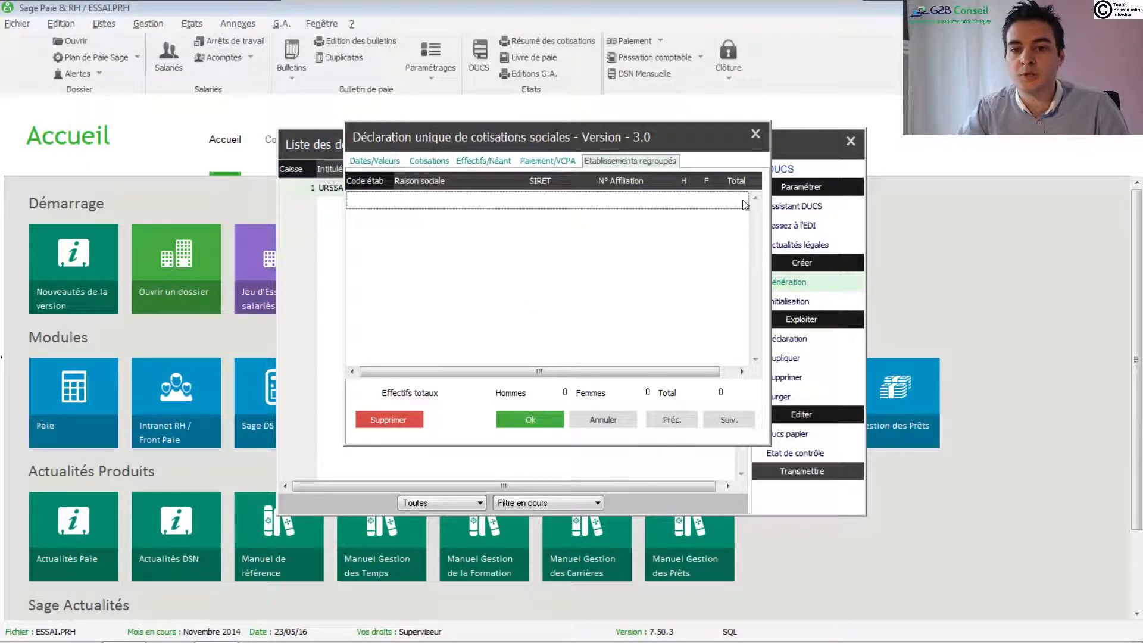
{"action": "left_click", "coordinate": [755, 135]}
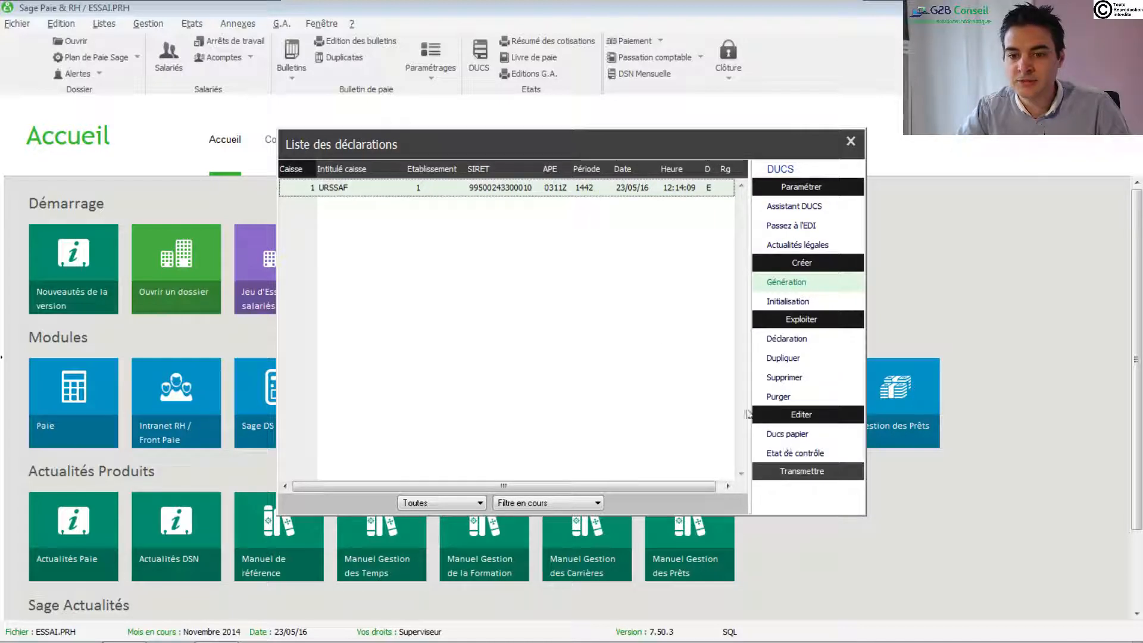
- Open the Etat de contrôle setup, end the Caisses range at 1, and set the DUCS type to Mensuelle
{"action": "left_click", "coordinate": [810, 421]}
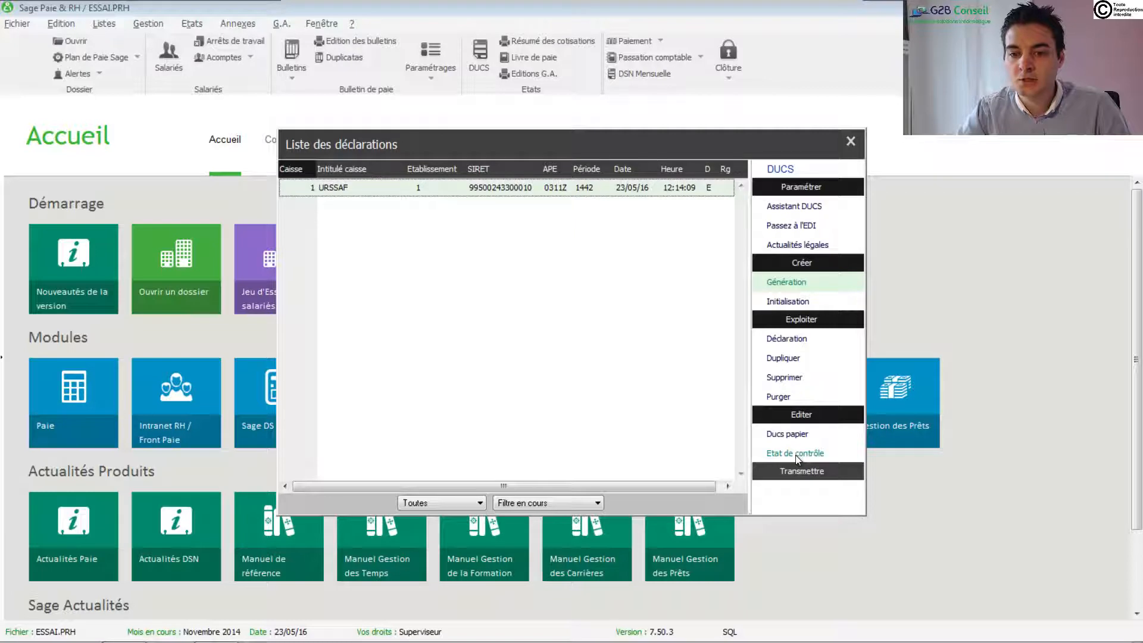
{"action": "left_click", "coordinate": [796, 455]}
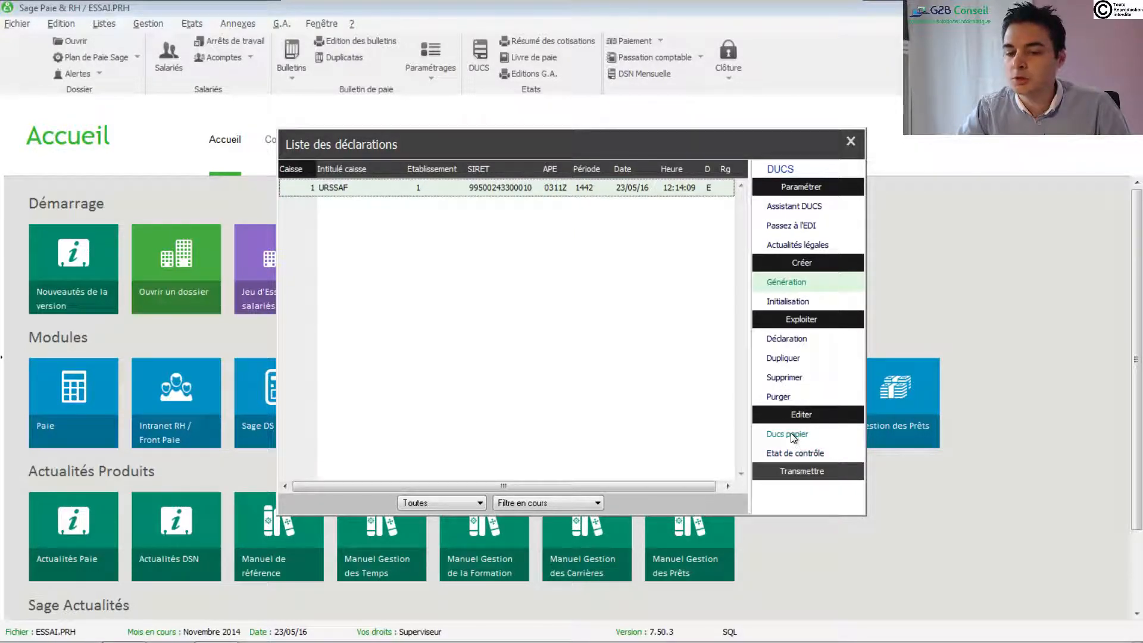
{"action": "left_click", "coordinate": [791, 433]}
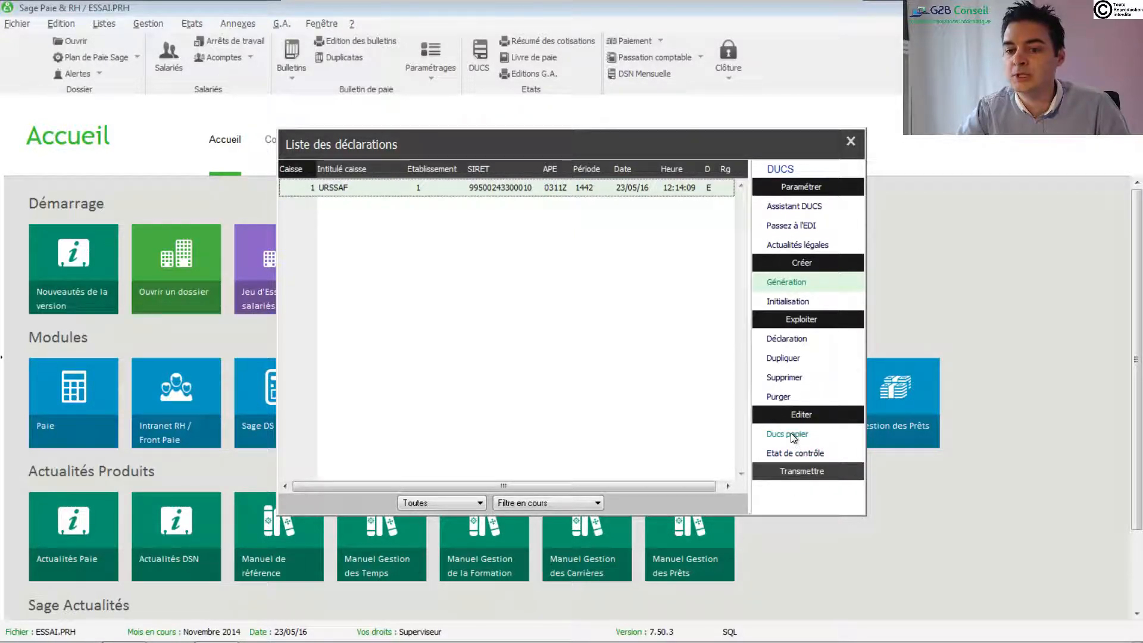
{"action": "left_click", "coordinate": [791, 434]}
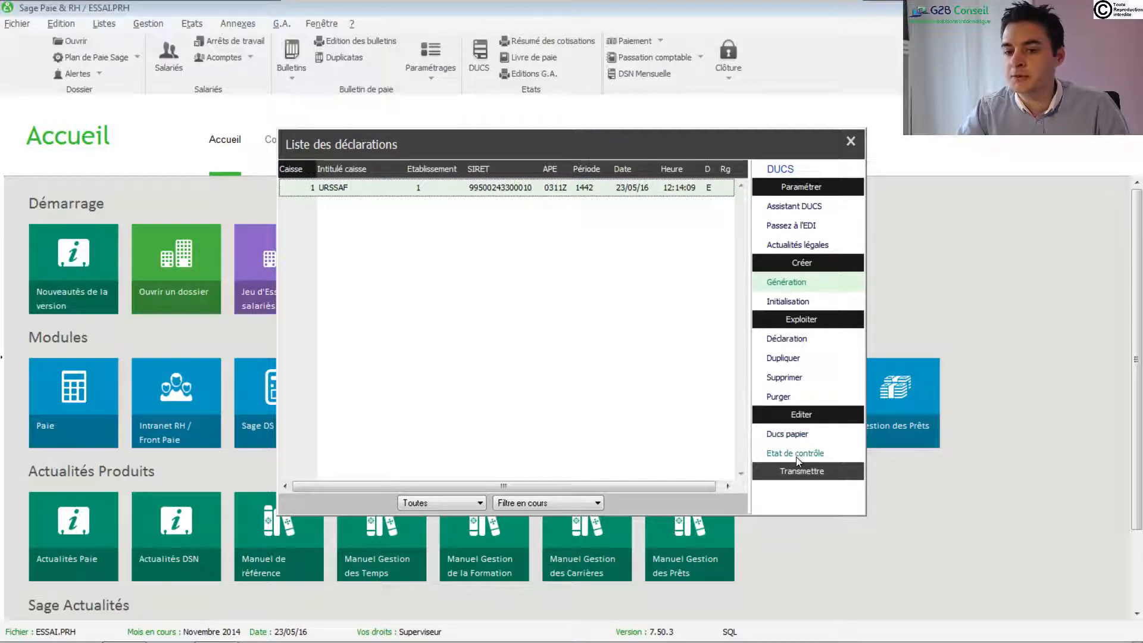
{"action": "left_click", "coordinate": [796, 459]}
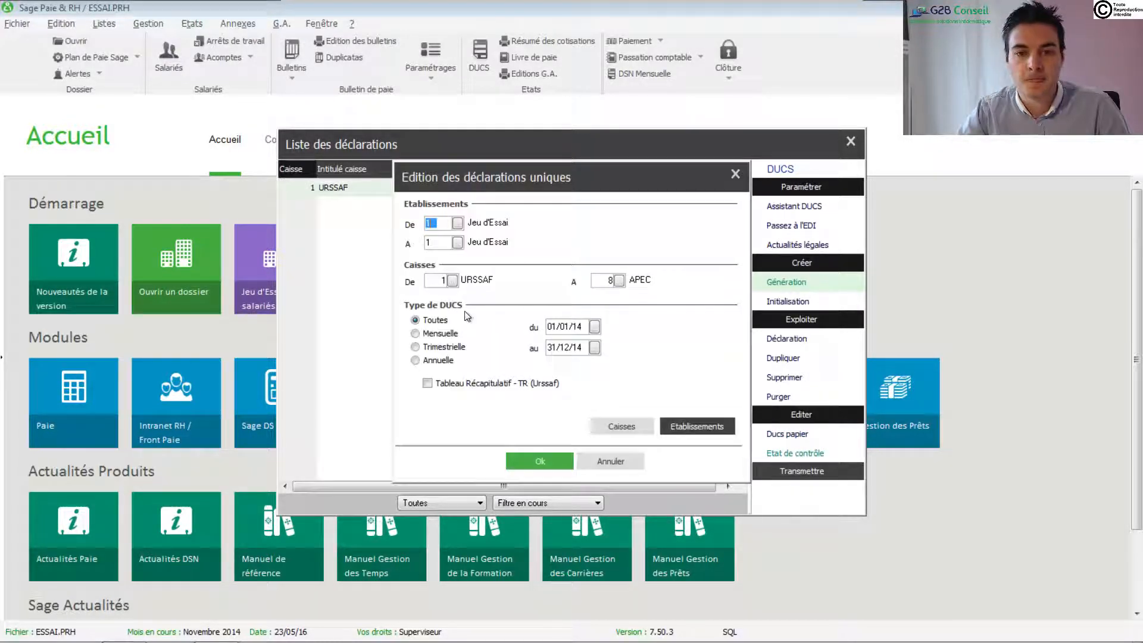
{"action": "double_click", "coordinate": [612, 280]}
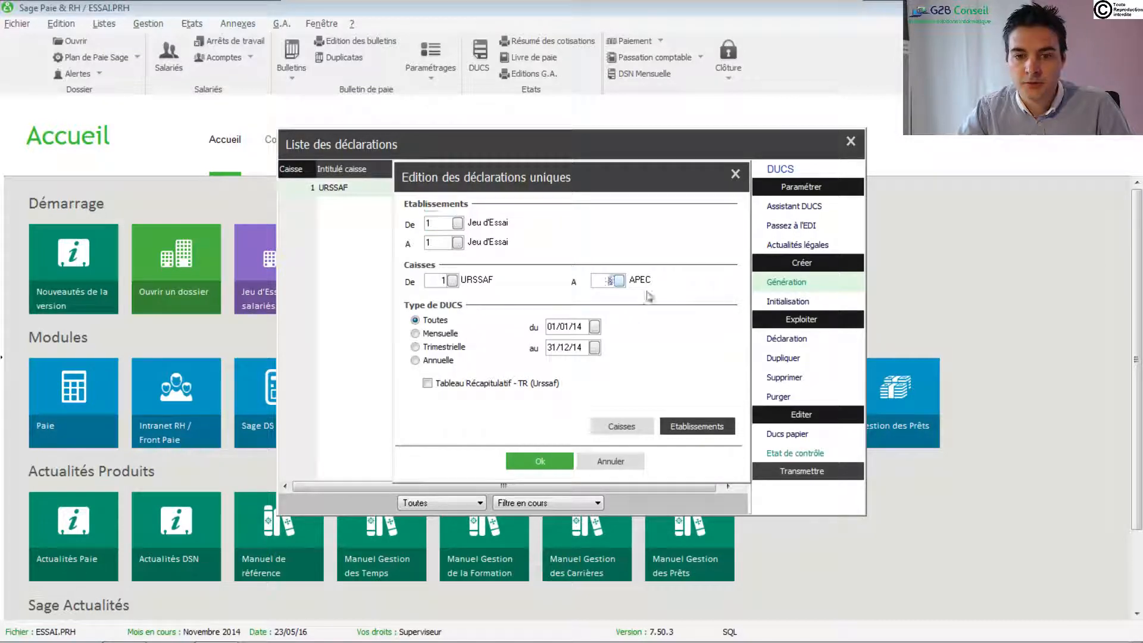
{"action": "type", "text": "1"}
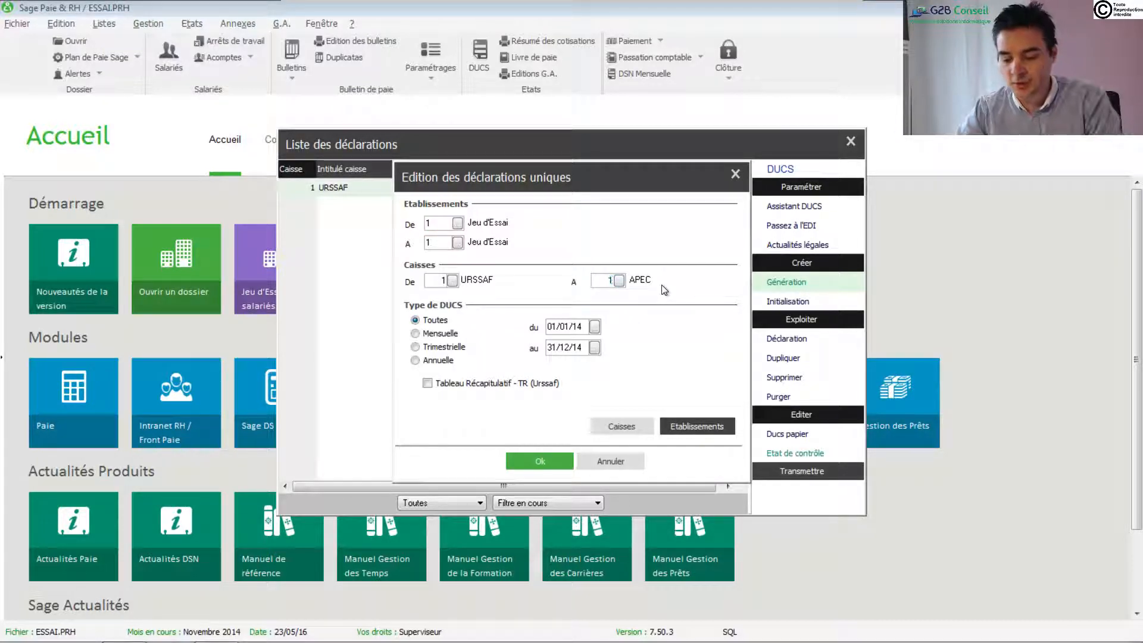
{"action": "left_click", "coordinate": [416, 333]}
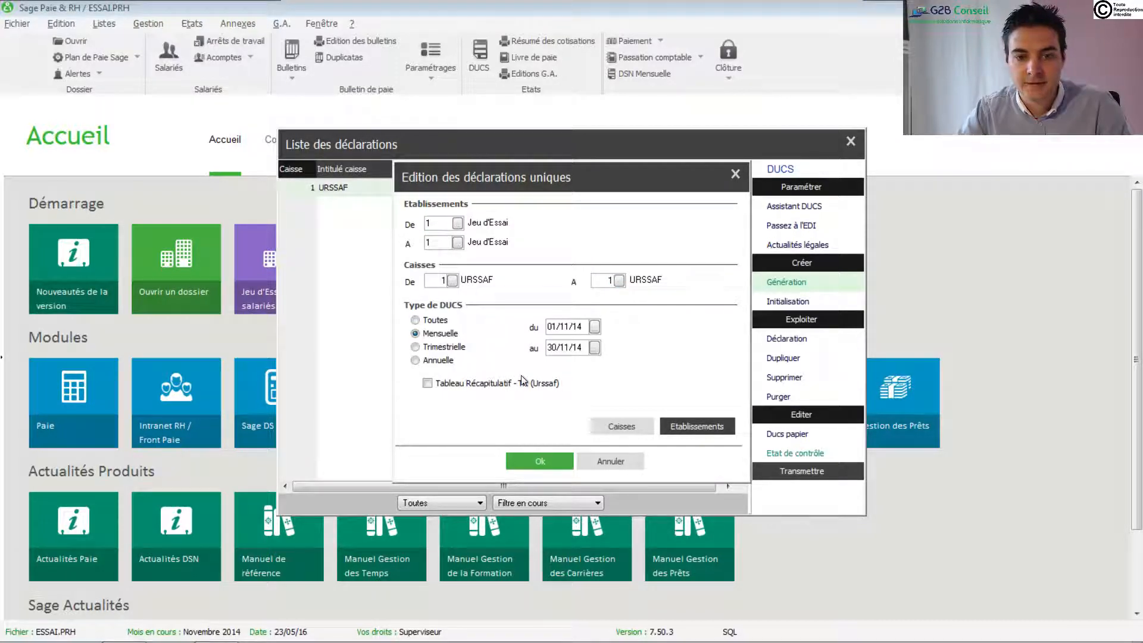
- Run the Etat de contrôle with PDF output, save it as DUCS.PDF in the DSN folder, and close the declarations list
{"action": "left_click", "coordinate": [541, 462]}
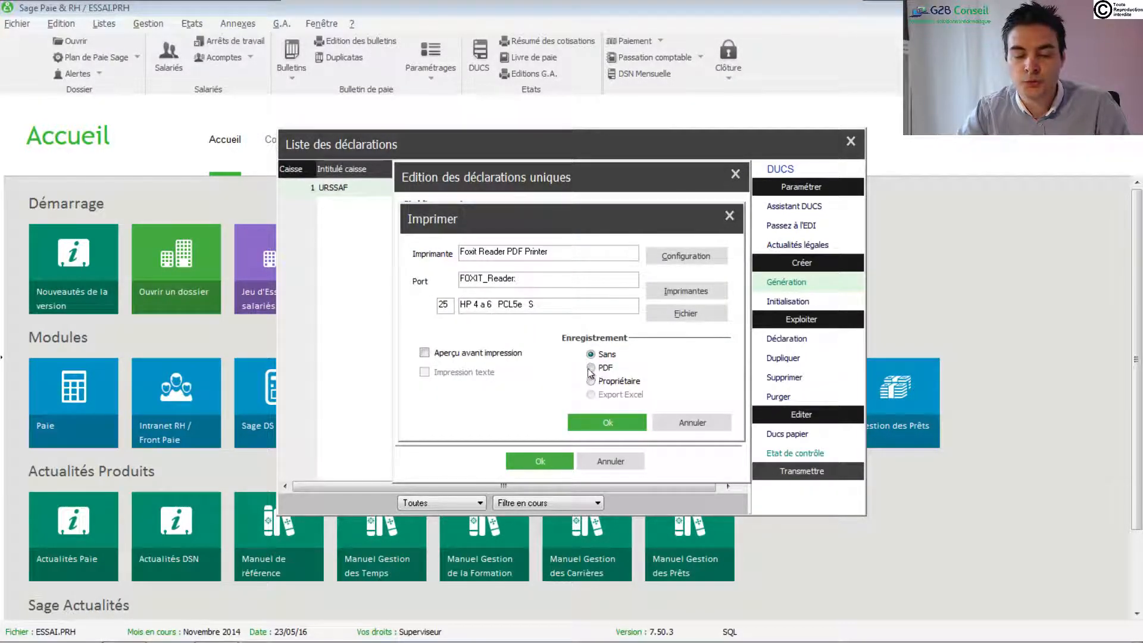
{"action": "left_click", "coordinate": [591, 368]}
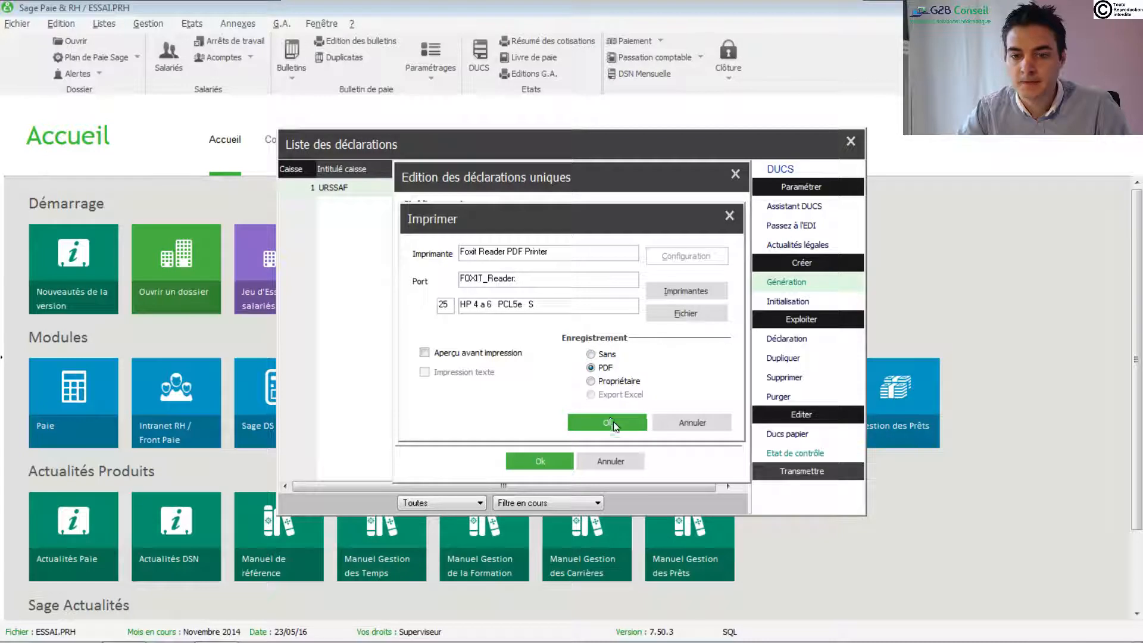
{"action": "left_click", "coordinate": [613, 421]}
{"action": "key", "text": "Home"}
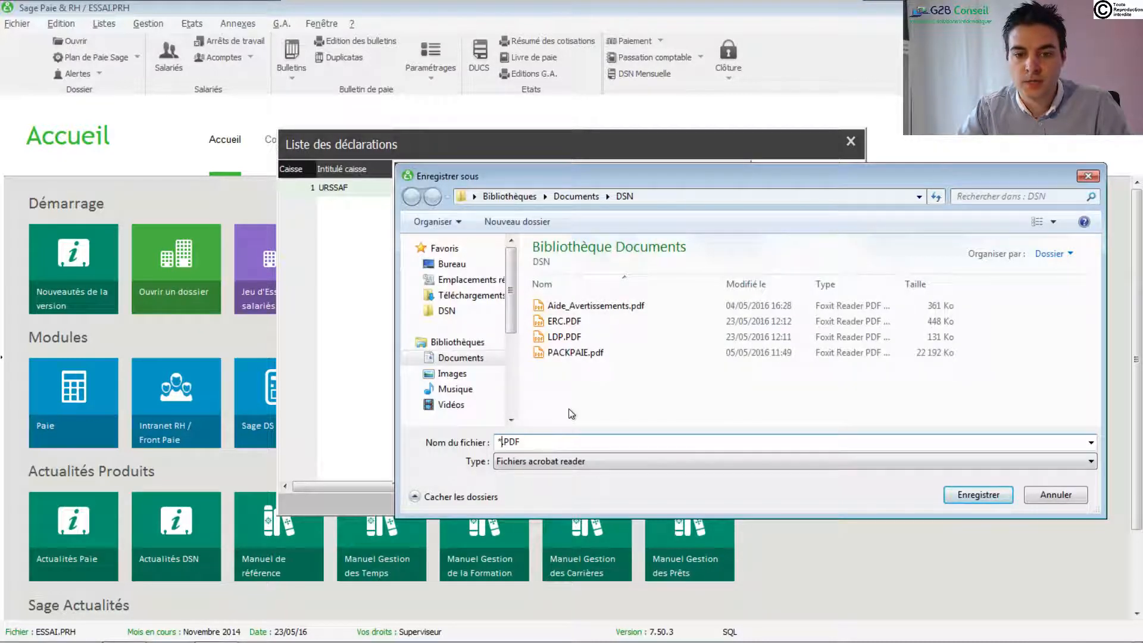
{"action": "key", "text": "Delete"}
{"action": "key", "text": "Delete"}
{"action": "type", "text": "DUCS."}
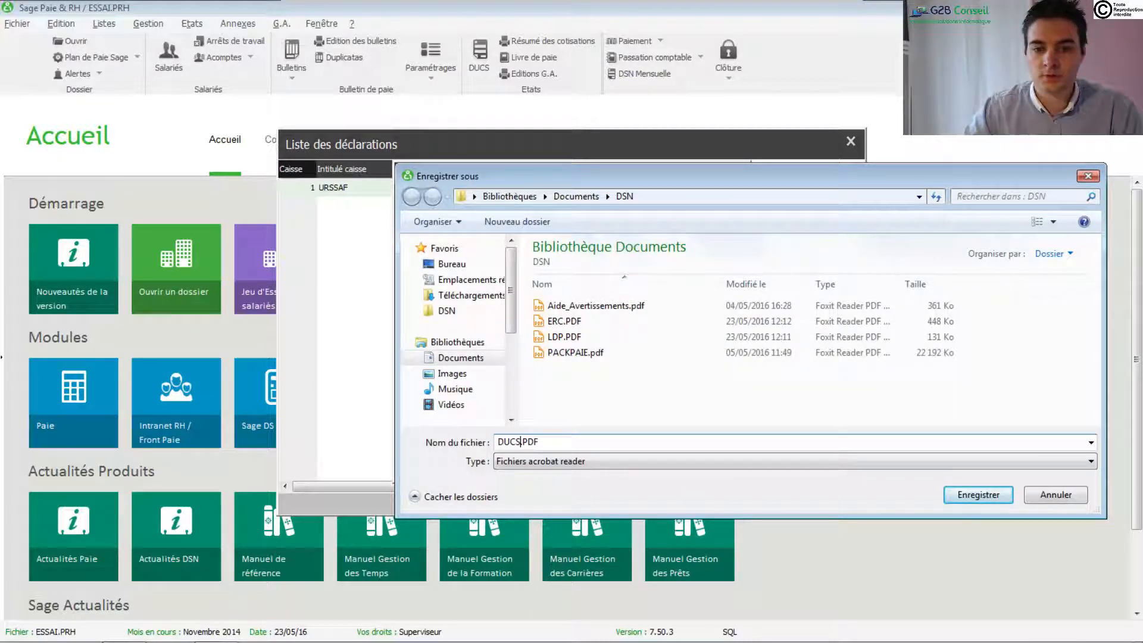
{"action": "left_click", "coordinate": [978, 496]}
{"action": "key", "text": "Return"}
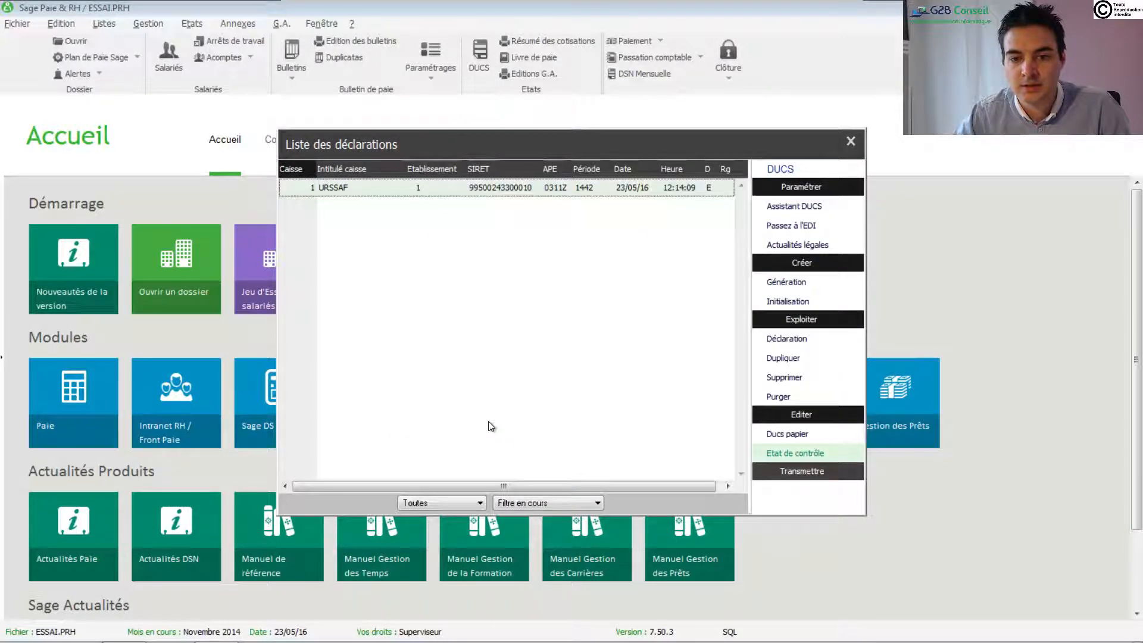
{"action": "left_click", "coordinate": [851, 141]}
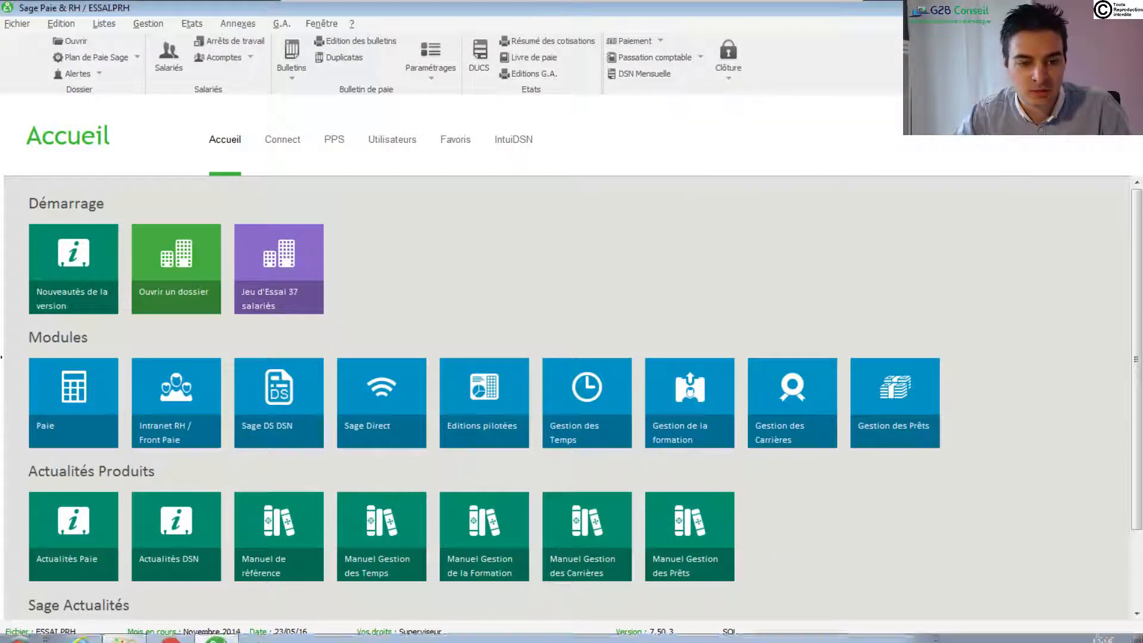
- Open DUCS.PDF from the DSN folder, examine its declaration details and contribution lines, and return to Sage Paie & RH
{"action": "mouse_move", "coordinate": [126, 633]}
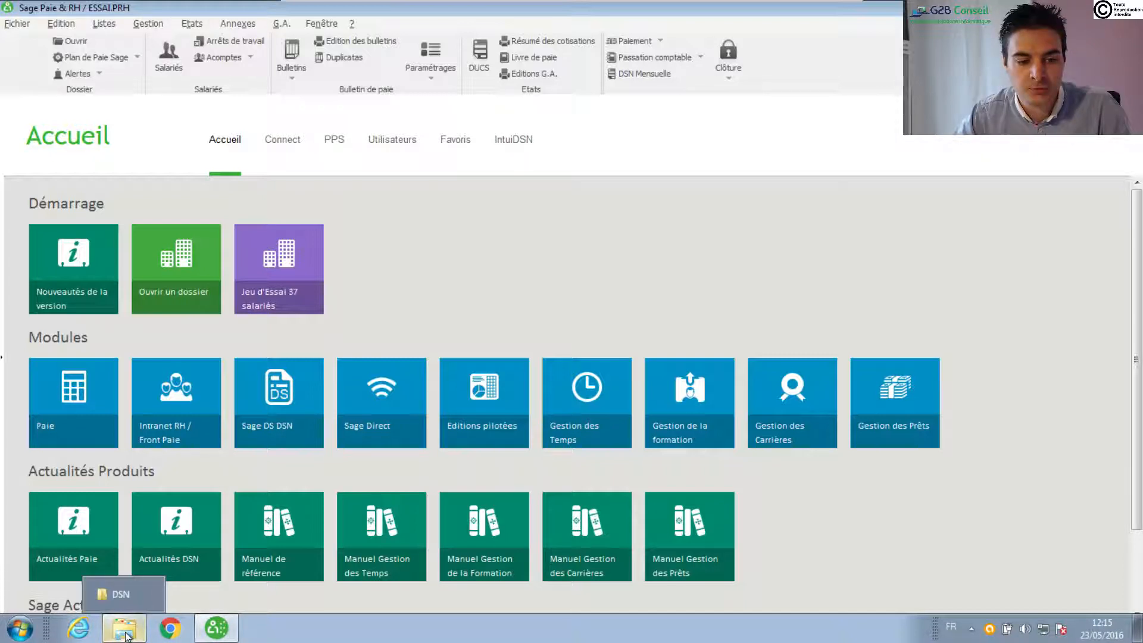
{"action": "left_click", "coordinate": [121, 595]}
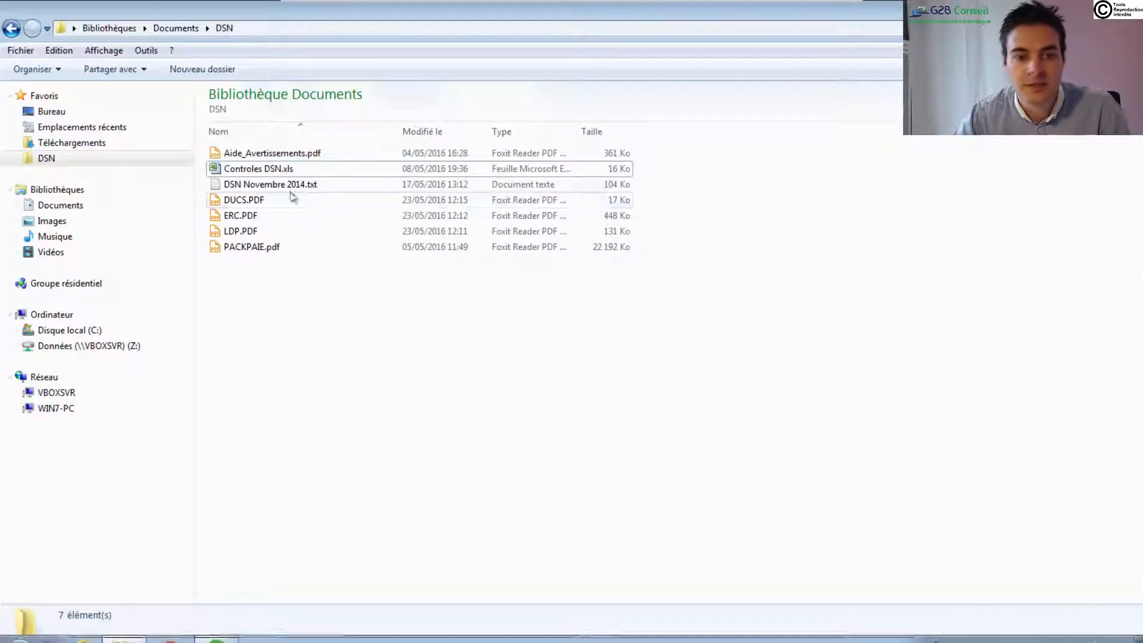
{"action": "double_click", "coordinate": [239, 200]}
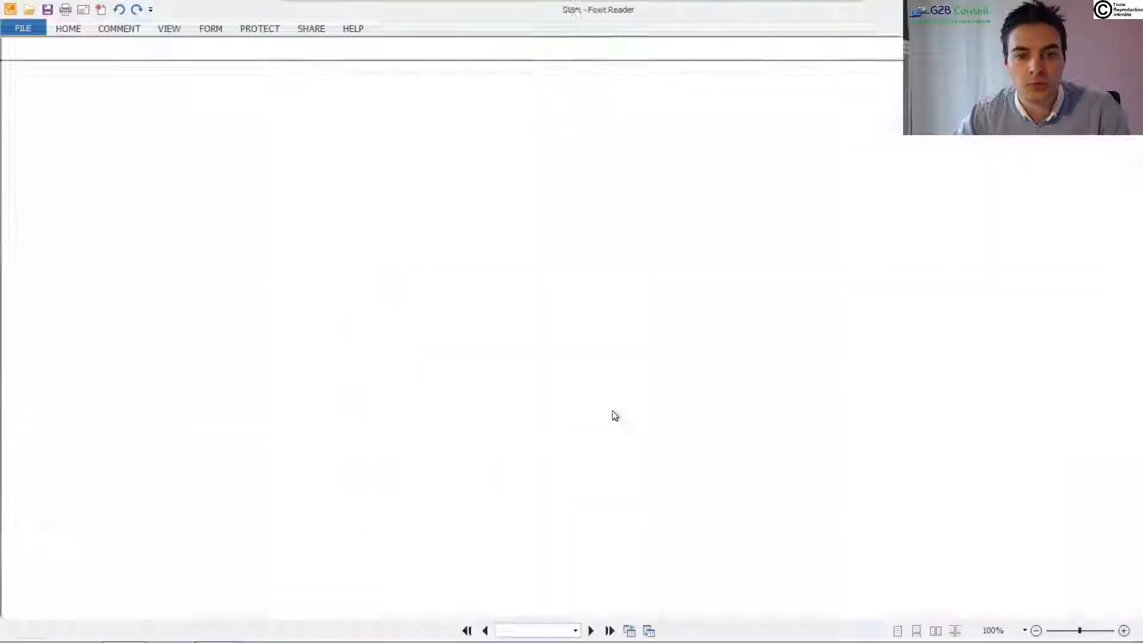
{"action": "scroll", "coordinate": [670, 393], "scroll_direction": "down", "scroll_amount": 3}
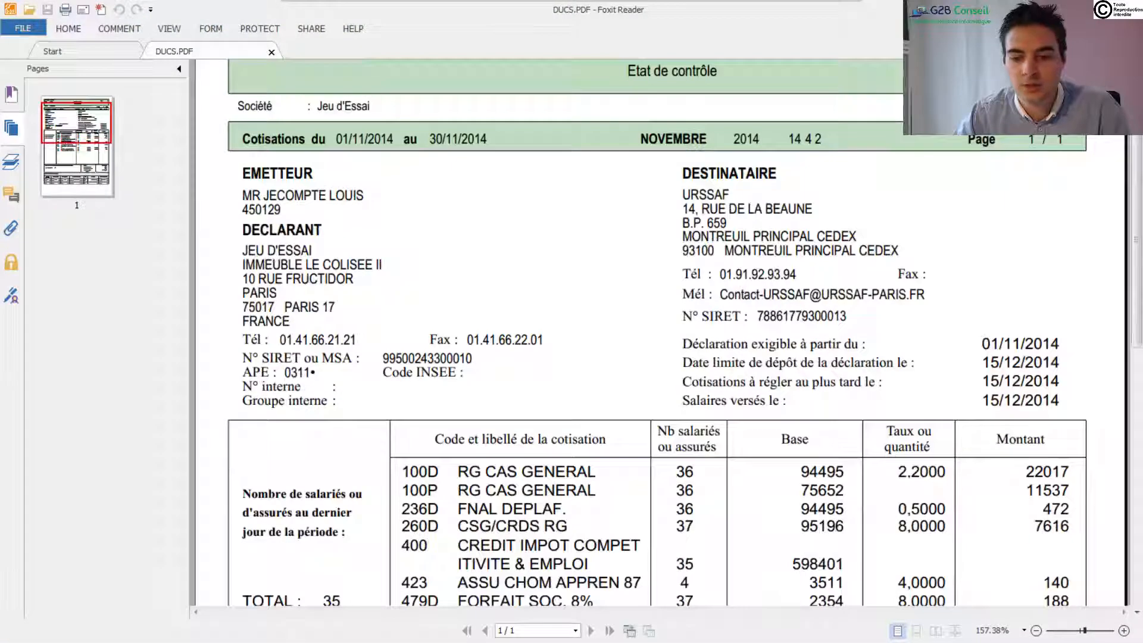
{"action": "scroll", "coordinate": [718, 393], "scroll_direction": "down", "scroll_amount": 3}
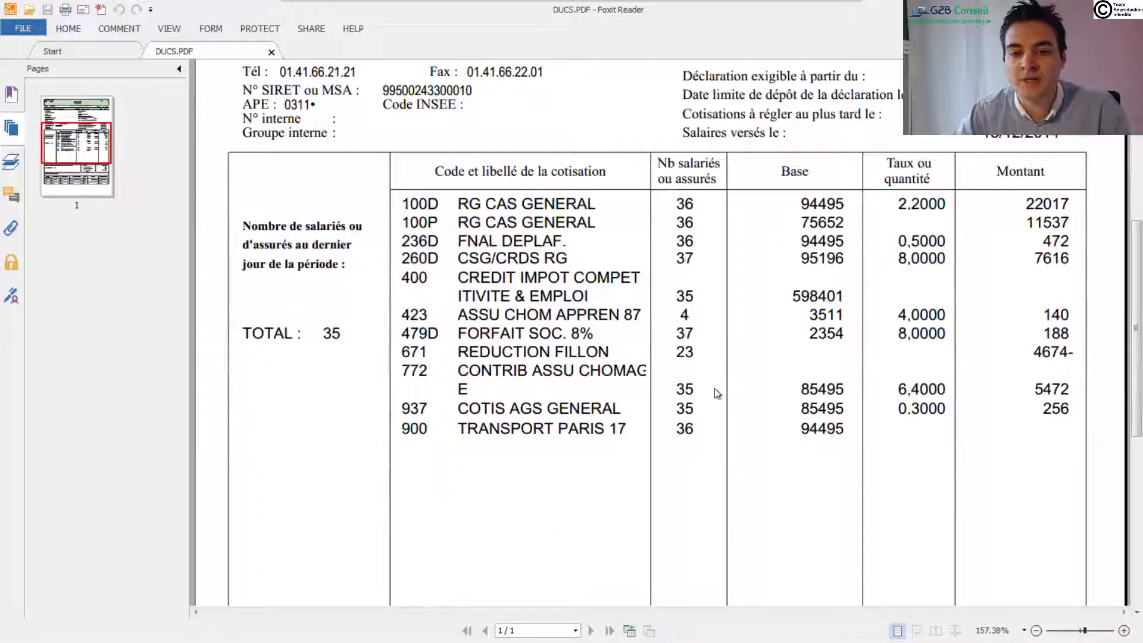
{"action": "scroll", "coordinate": [718, 393], "scroll_direction": "down", "scroll_amount": 2}
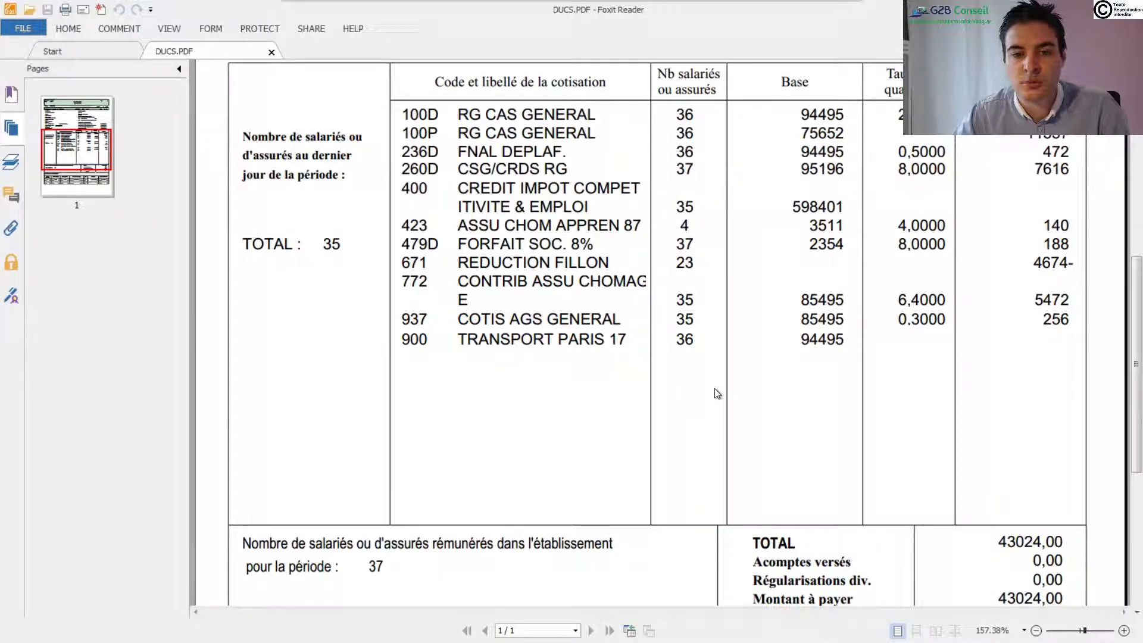
{"action": "scroll", "coordinate": [718, 393], "scroll_direction": "up", "scroll_amount": 2}
{"action": "scroll", "coordinate": [718, 393], "scroll_direction": "up", "scroll_amount": 5}
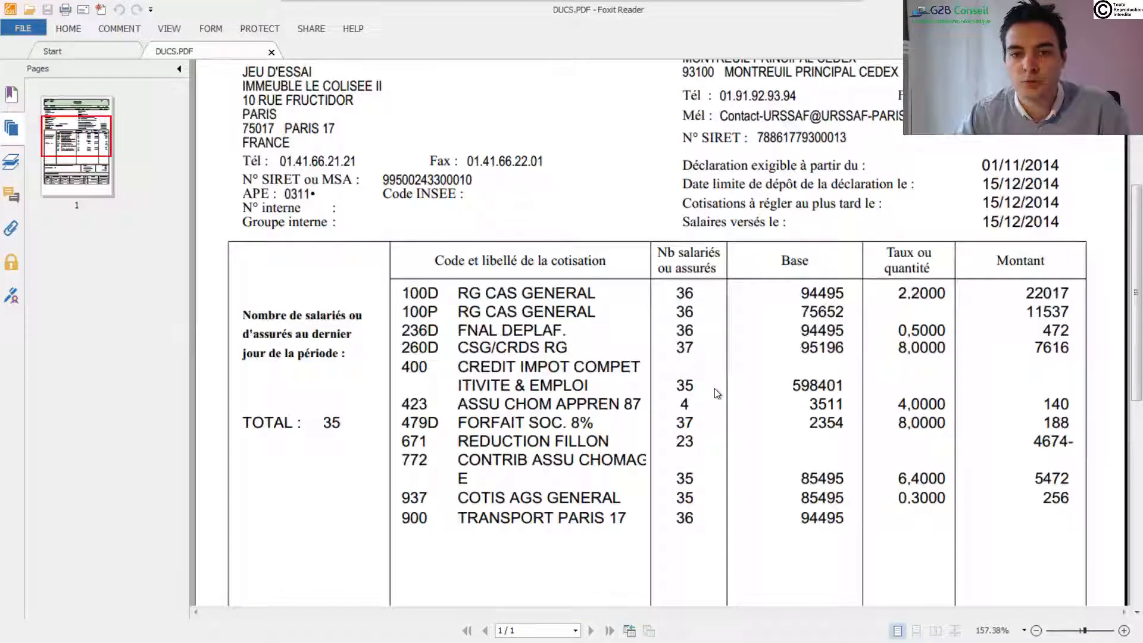
{"action": "scroll", "coordinate": [717, 393], "scroll_direction": "up", "scroll_amount": 2}
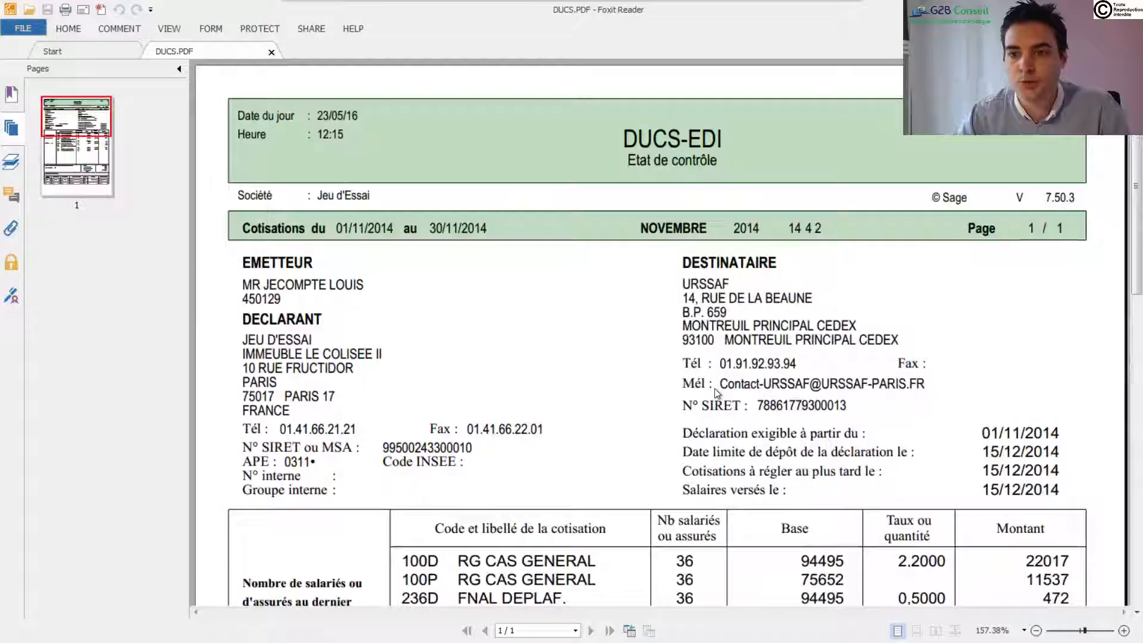
{"action": "scroll", "coordinate": [613, 381], "scroll_direction": "down", "scroll_amount": 2}
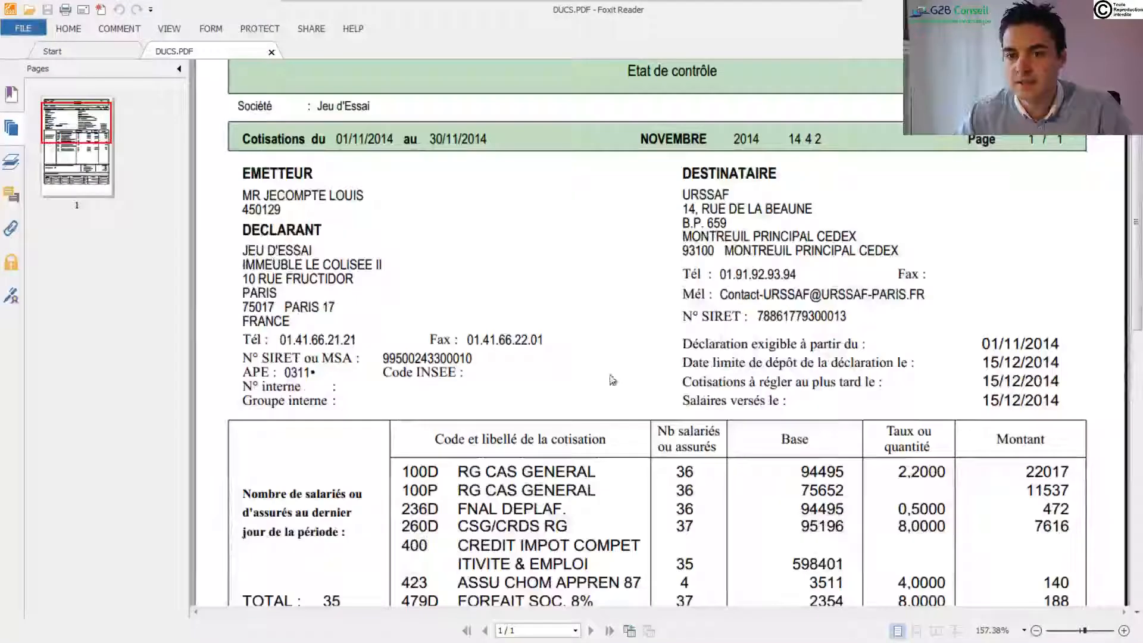
{"action": "left_click", "coordinate": [216, 642]}
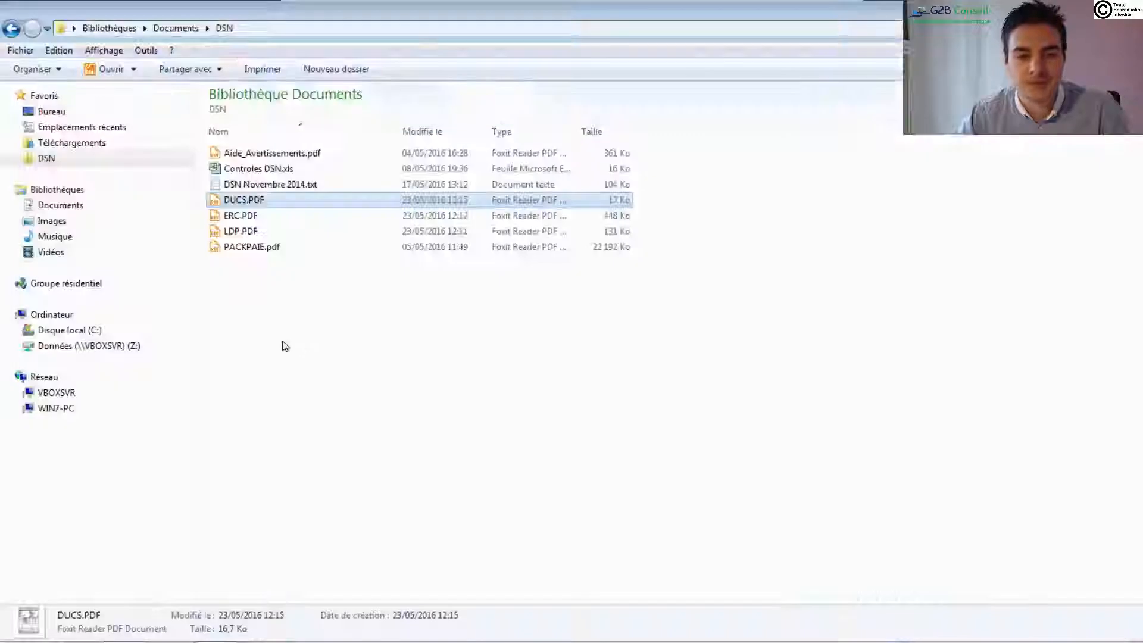
{"action": "left_click", "coordinate": [125, 642]}
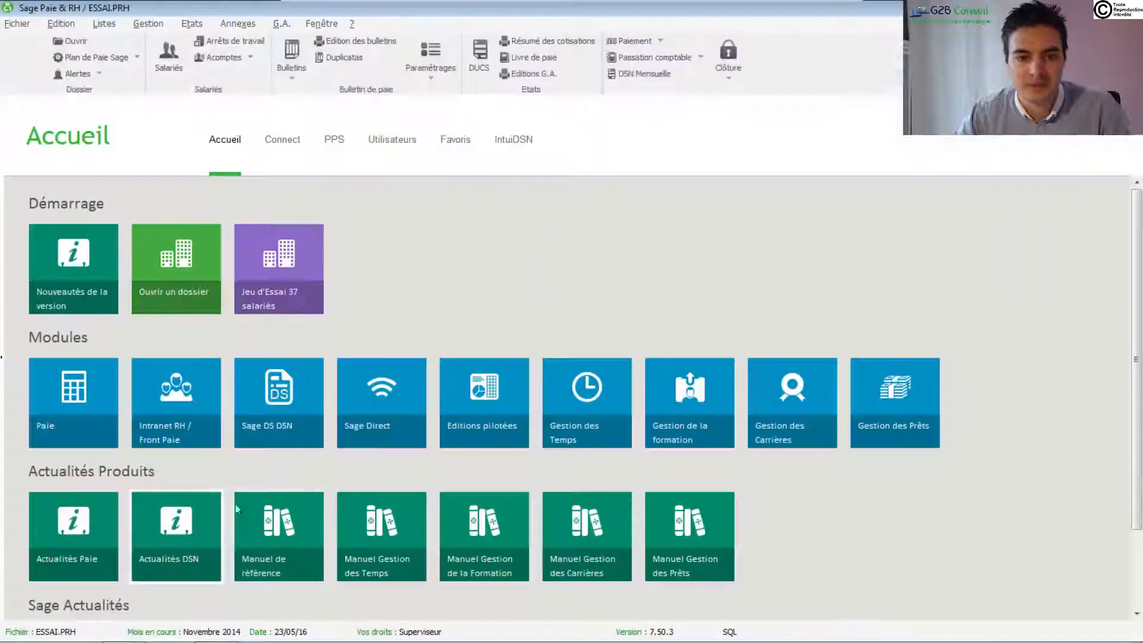